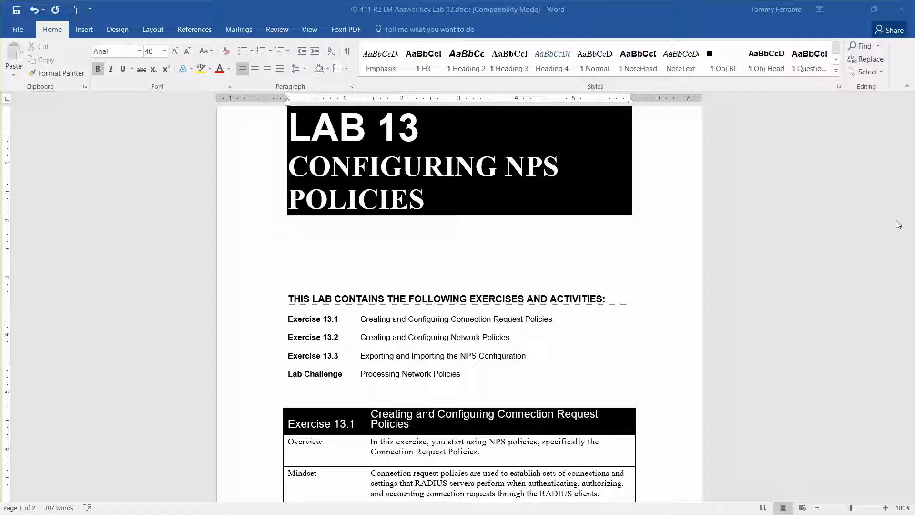
Review the Lab 13 document's exercises, questions and highlighted answers through to Question 4, and return to the title.
click(777, 391)
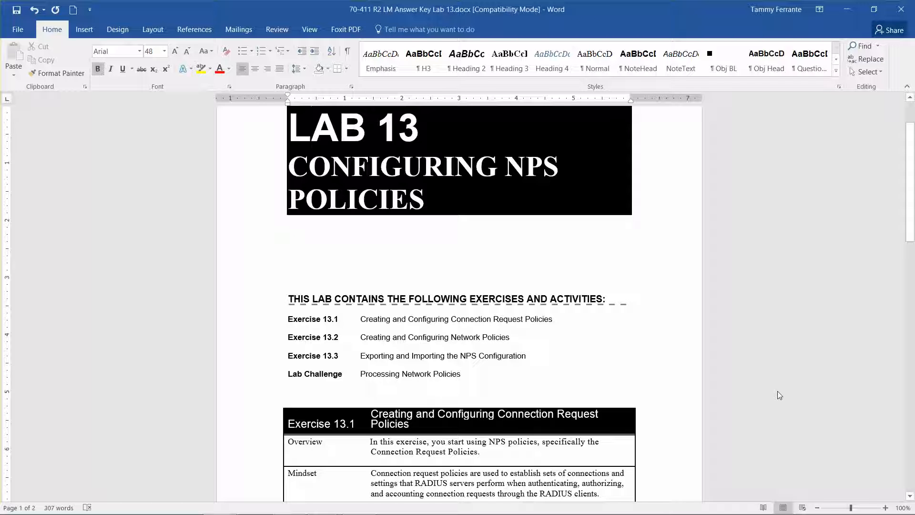
key(Down)
key(Down)
key(Down)
key(Down)
key(Down)
key(Down)
key(Down)
key(Down)
key(Down)
key(Down)
key(Down)
key(Down)
key(Down)
key(Down)
key(Down)
key(Down)
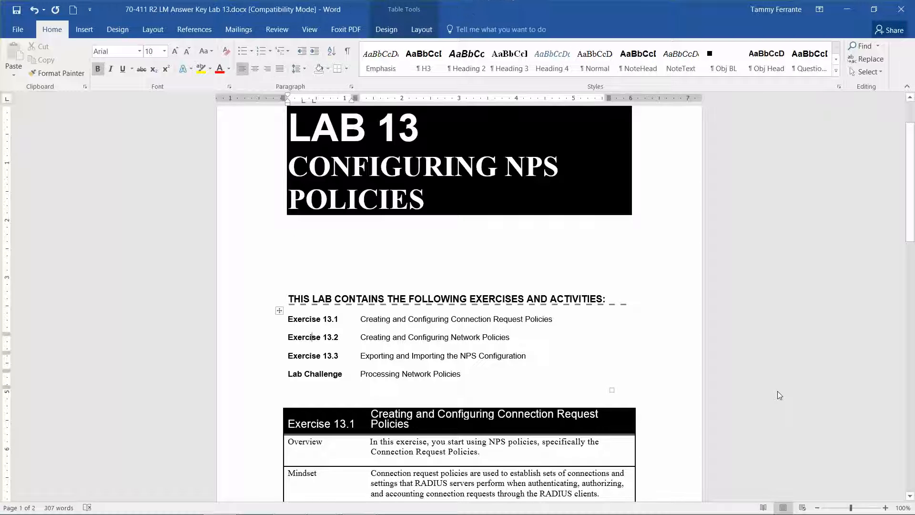
key(Down)
key(Down)
key(Down)
key(Down)
key(Down)
key(Down)
key(Down)
key(Down)
key(Down)
key(Down)
key(Down)
key(Down)
key(Down)
key(Down)
key(Down)
key(Down)
key(Down)
key(Down)
key(Down)
key(Down)
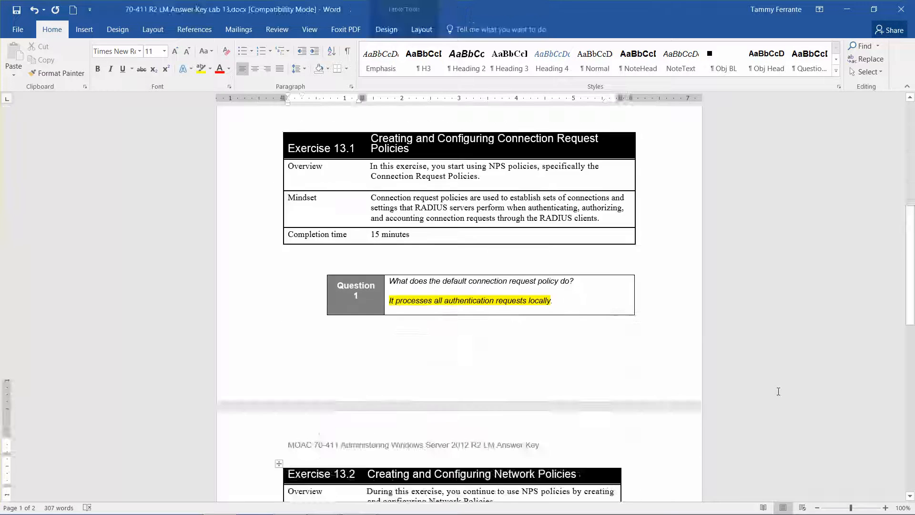
key(Down)
key(Down)
key(Down)
key(Down)
key(Down)
key(Down)
key(Down)
key(Down)
key(Down)
key(Down)
key(Down)
key(Down)
key(Down)
key(Down)
key(Down)
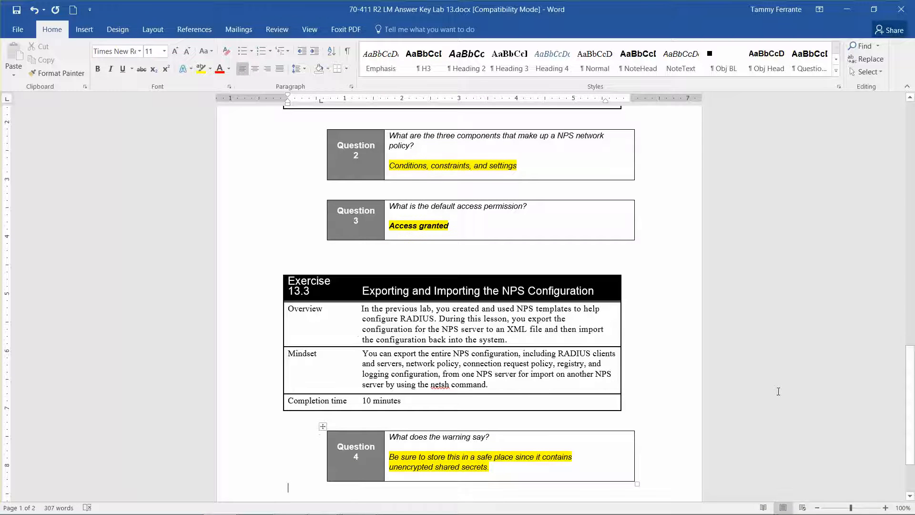
key(Up)
key(Up)
key(Up)
key(Up)
key(Up)
key(Up)
key(Up)
key(Up)
key(Up)
key(Up)
key(Up)
key(Up)
key(Up)
key(Up)
key(Up)
key(Up)
key(Up)
key(Up)
key(Up)
key(Up)
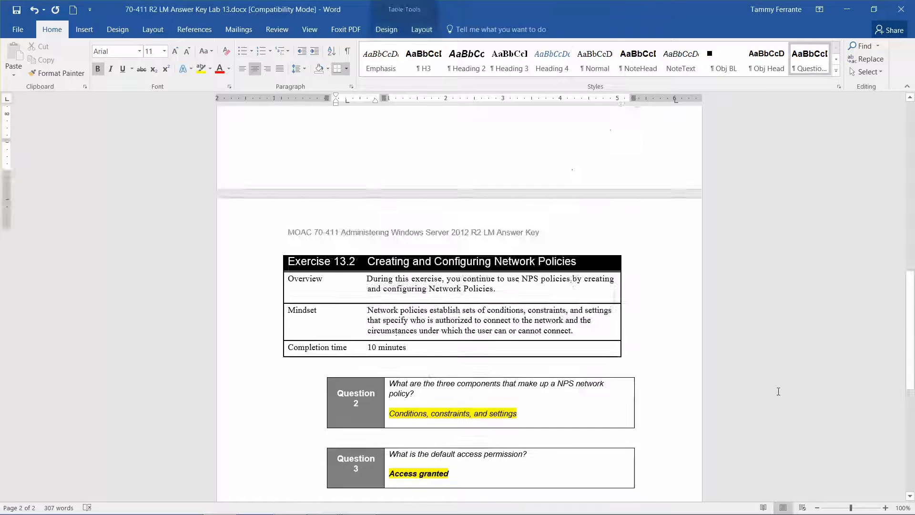
key(Up)
key(Up)
key(Up)
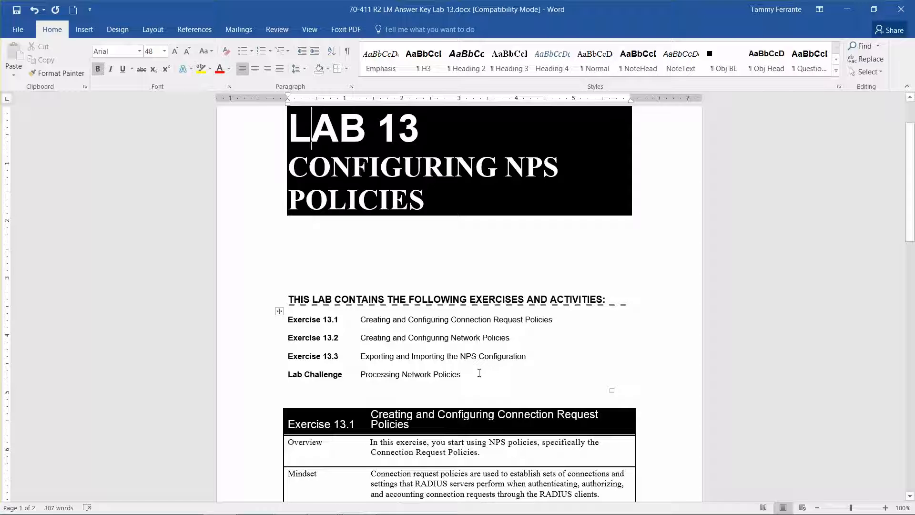
Delete the "Lab Challenge Processing Network Policies" line from the exercise list and bring the Exercise 13.1 overview into view.
drag(464, 374, 266, 388)
key(Delete)
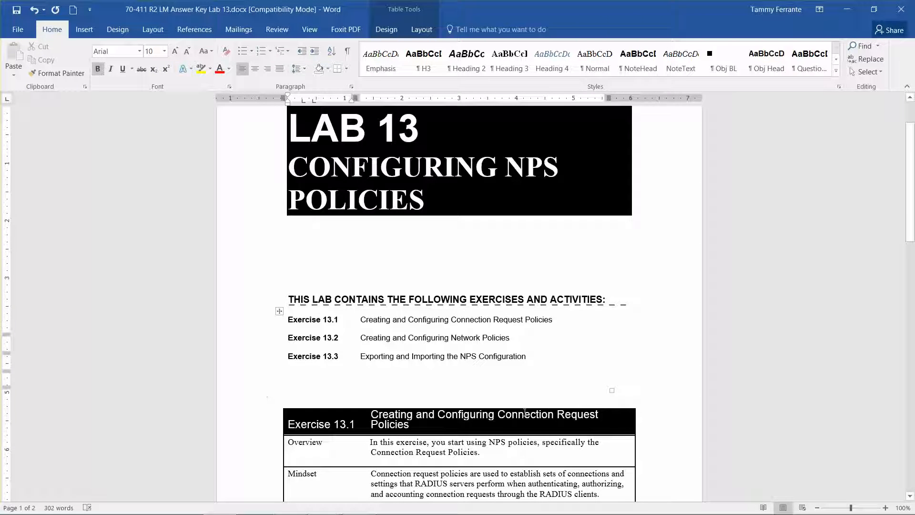
drag(914, 216, 913, 247)
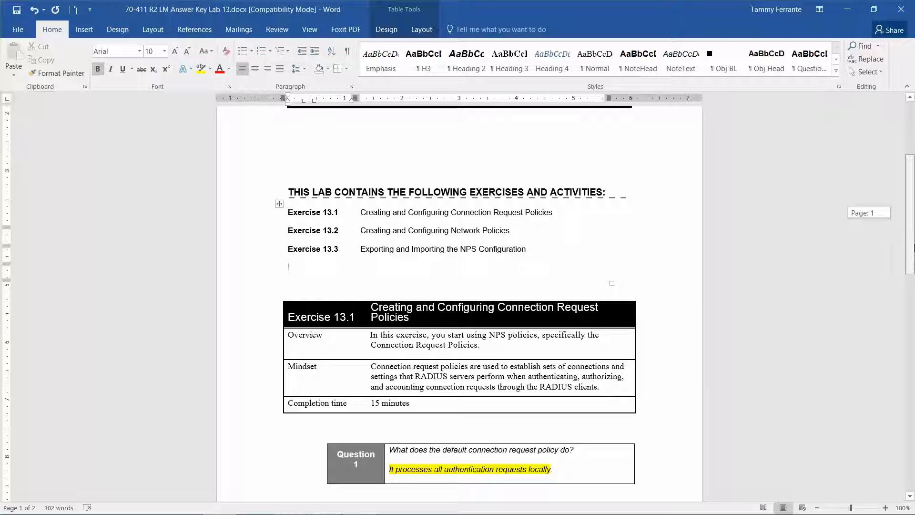
drag(913, 248, 913, 254)
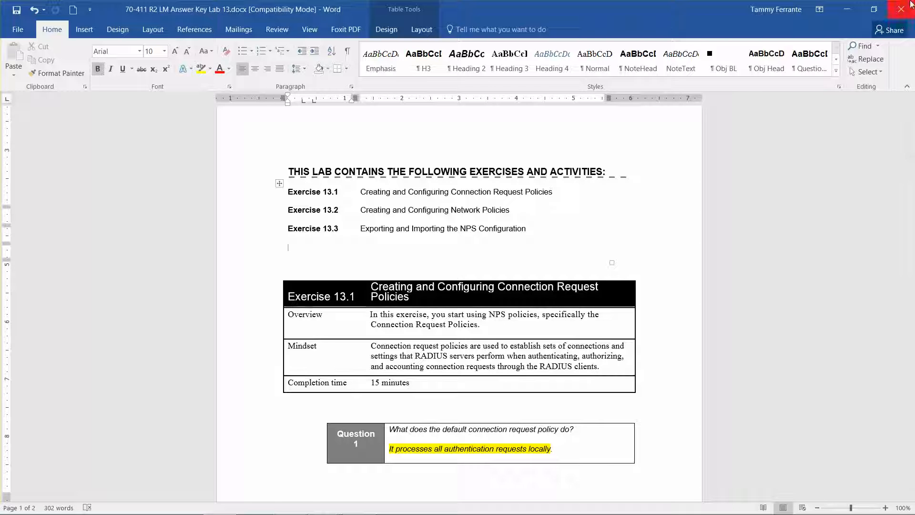
Minimize the document, switch to the RWDC01 virtual machine and display the Policies node's contents in Network Policy Server.
click(854, 5)
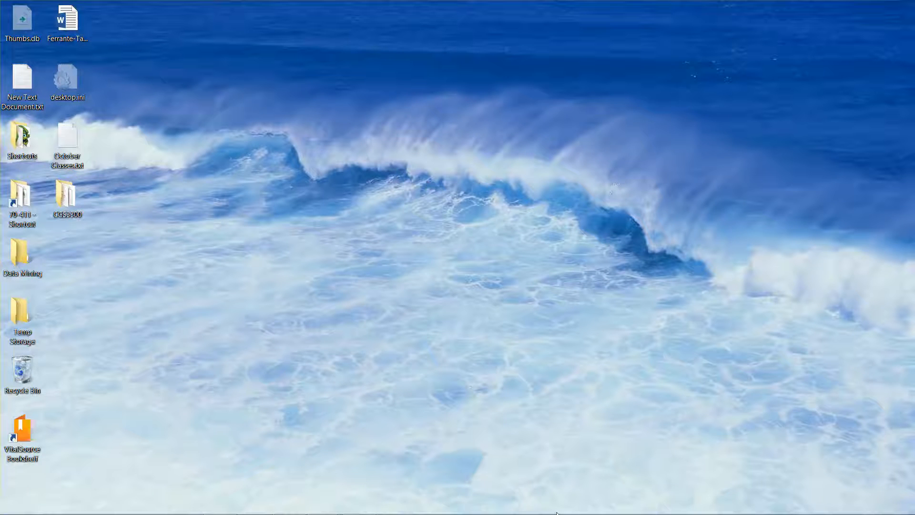
mouse_move(556, 513)
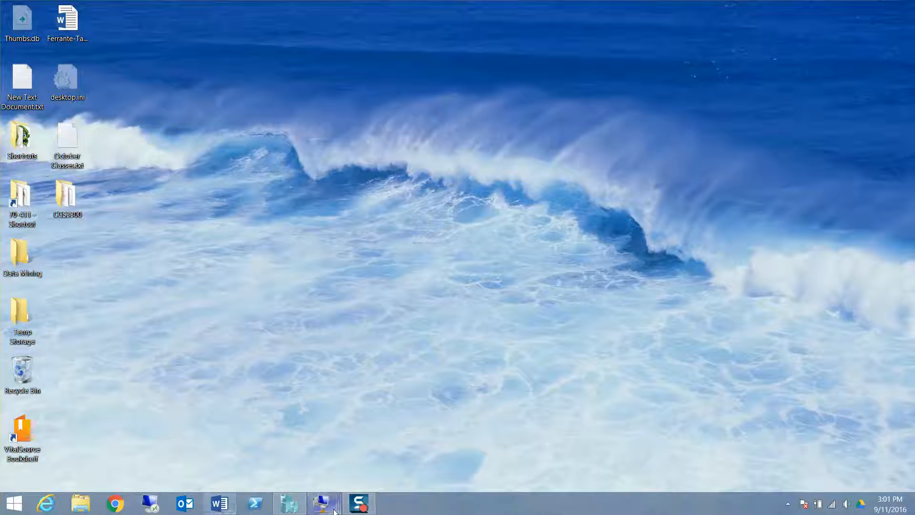
mouse_move(333, 510)
click(216, 433)
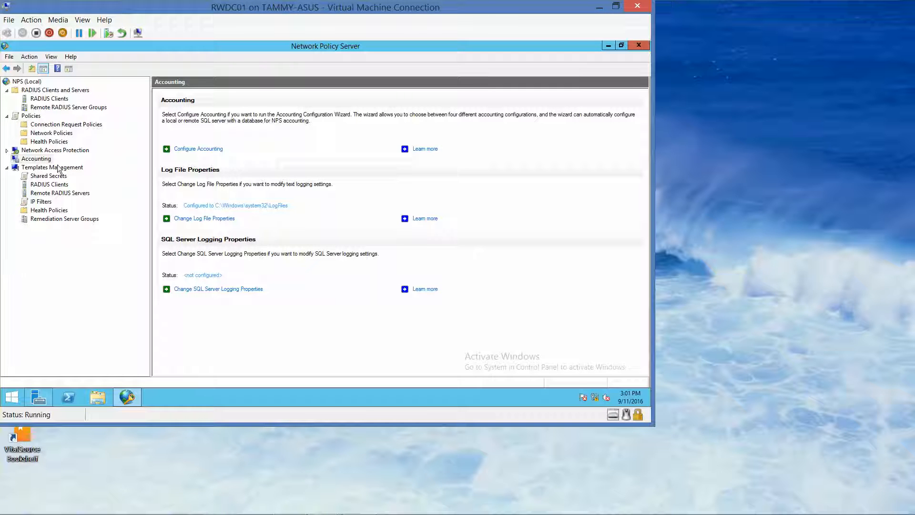
double_click(31, 116)
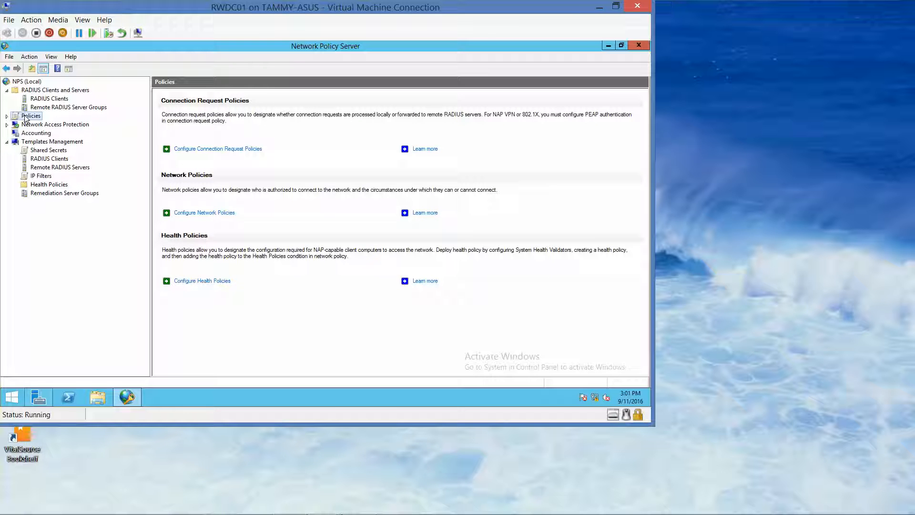
double_click(26, 117)
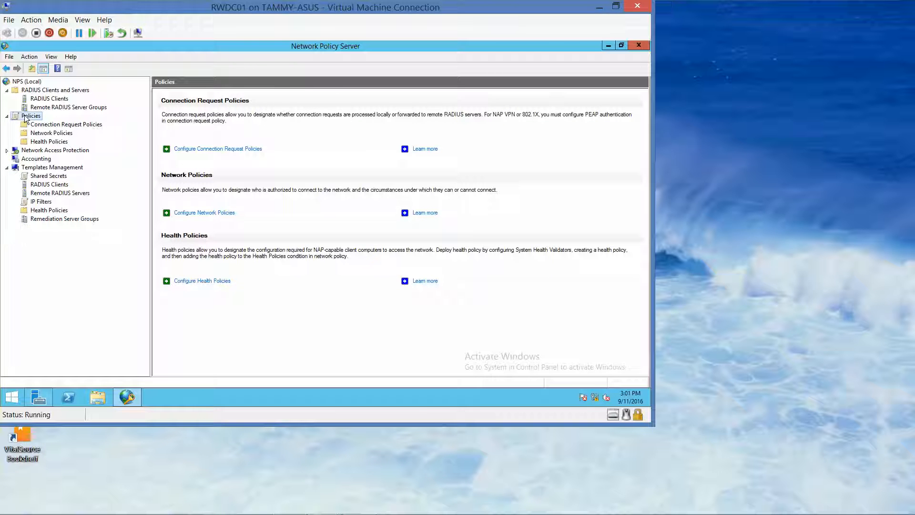
Start a new connection request policy named "Connection Request Policy 1" with Remote Access Server(VPN-Dial up) as the network access server type.
click(51, 126)
right_click(51, 125)
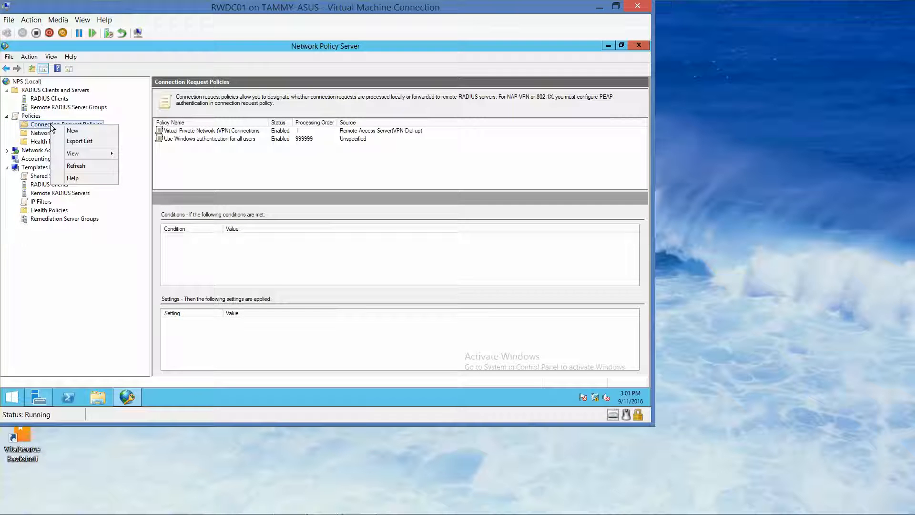
click(76, 130)
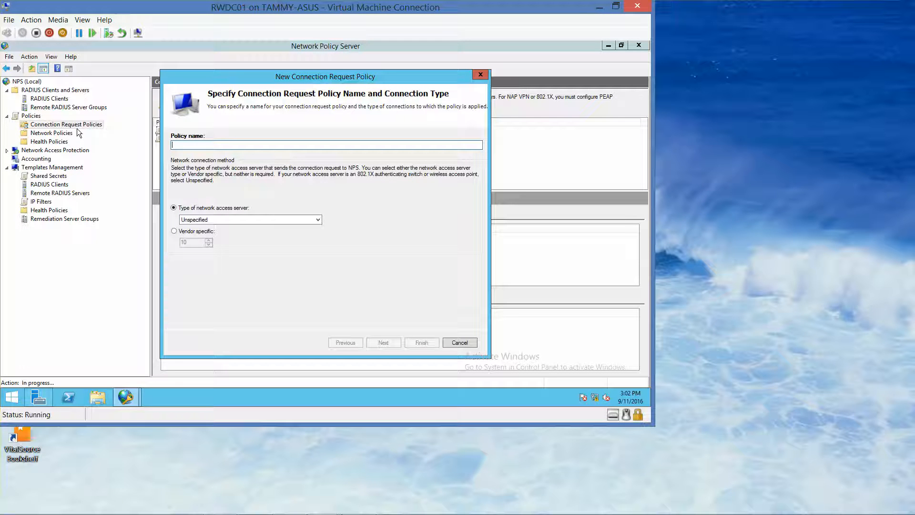
text(Conne)
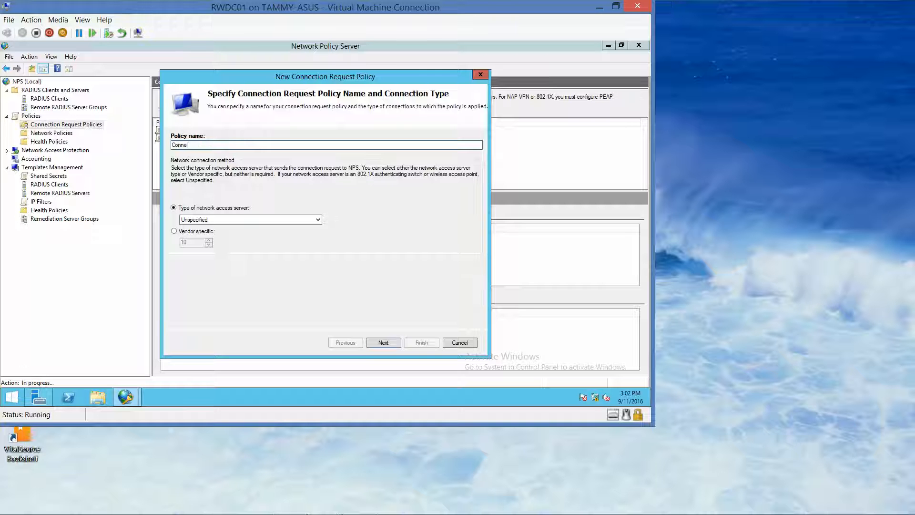
text(ction Request Policy 1)
click(218, 218)
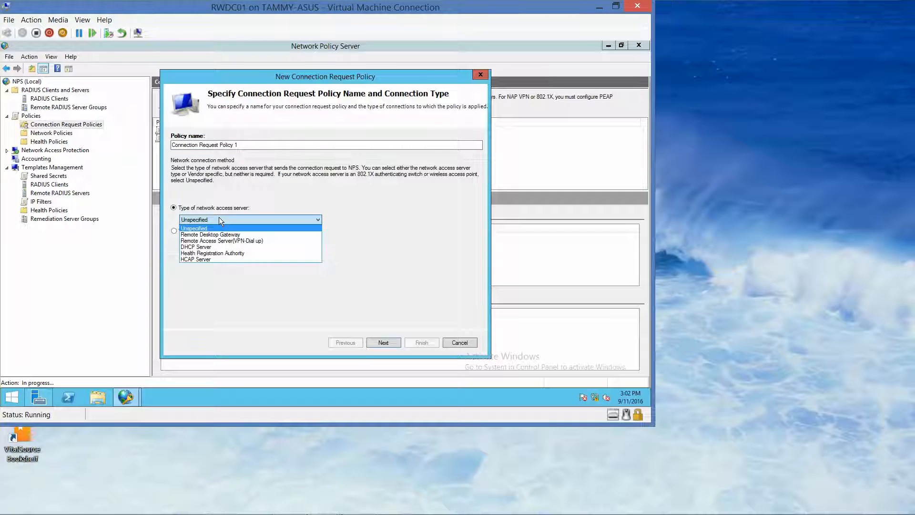
click(238, 242)
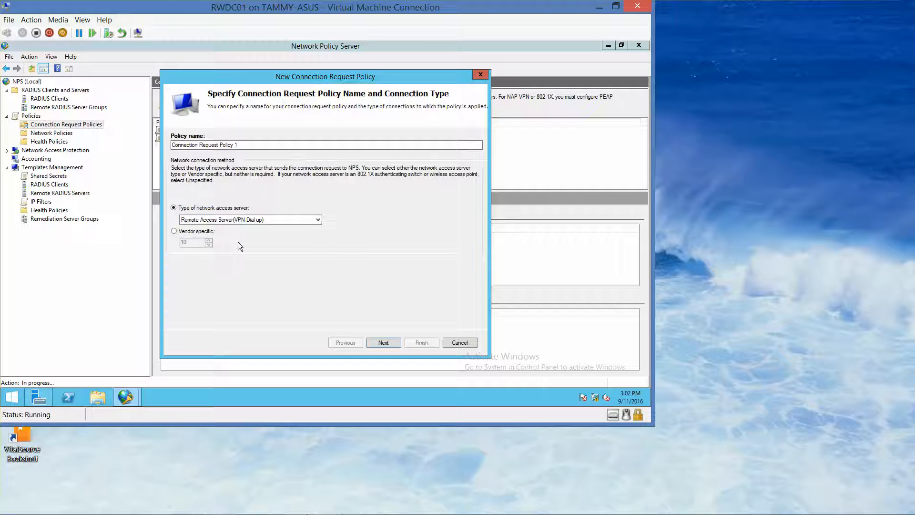
click(380, 343)
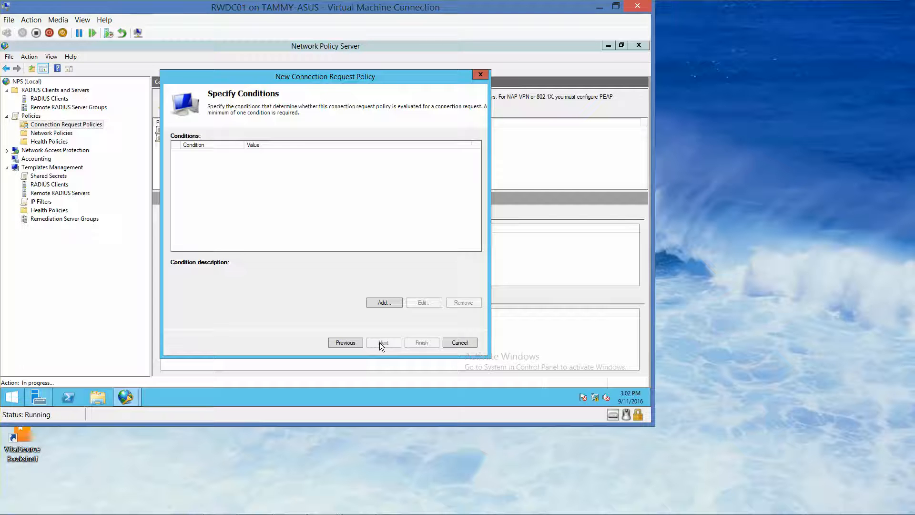
Add a Tunnel Type condition matching IP Encapsulating Security Payload in the Tunnel-mode (ESP), Layer Two Tunneling Protocol (L2TP) and Secure Socket Tunneling Protocol (SSTP).
click(376, 302)
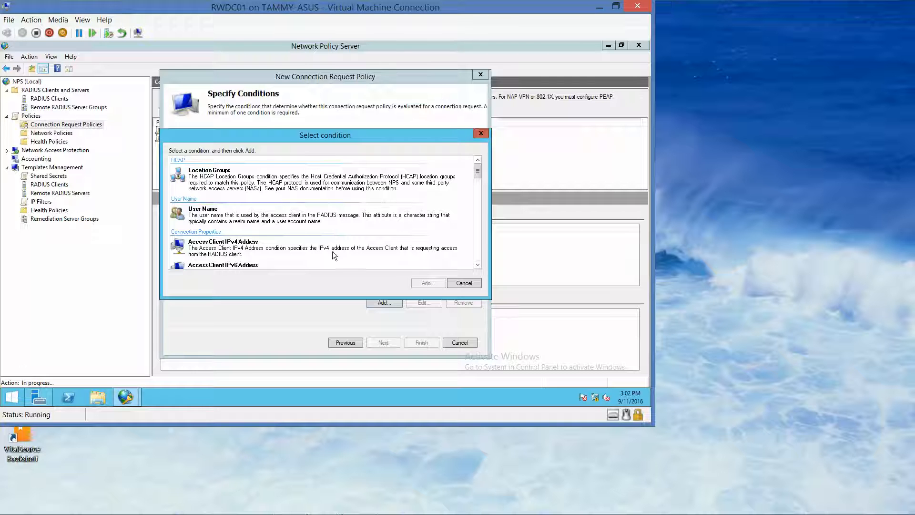
scroll(478, 264, down, 5)
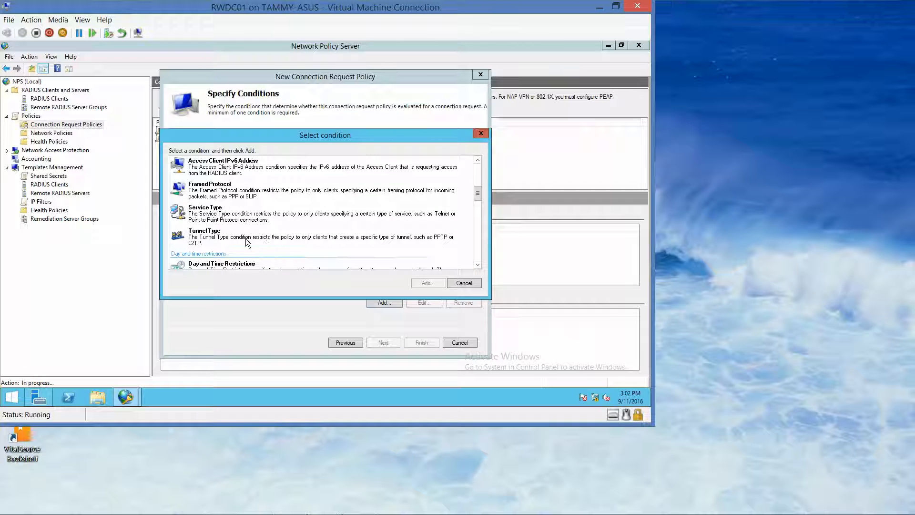
click(246, 242)
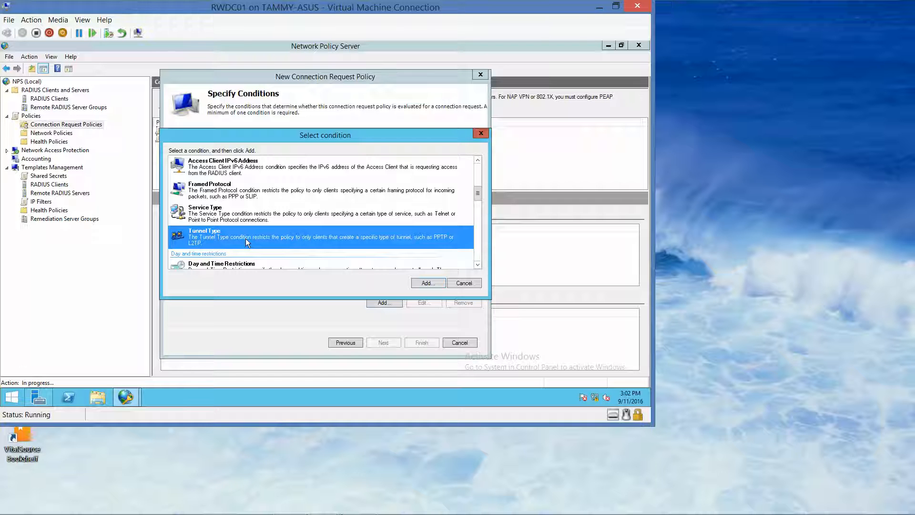
click(433, 284)
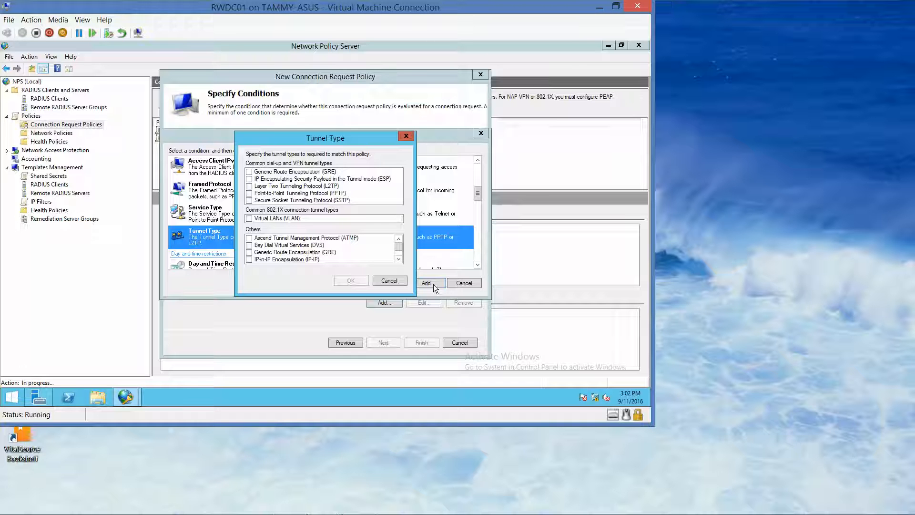
click(250, 179)
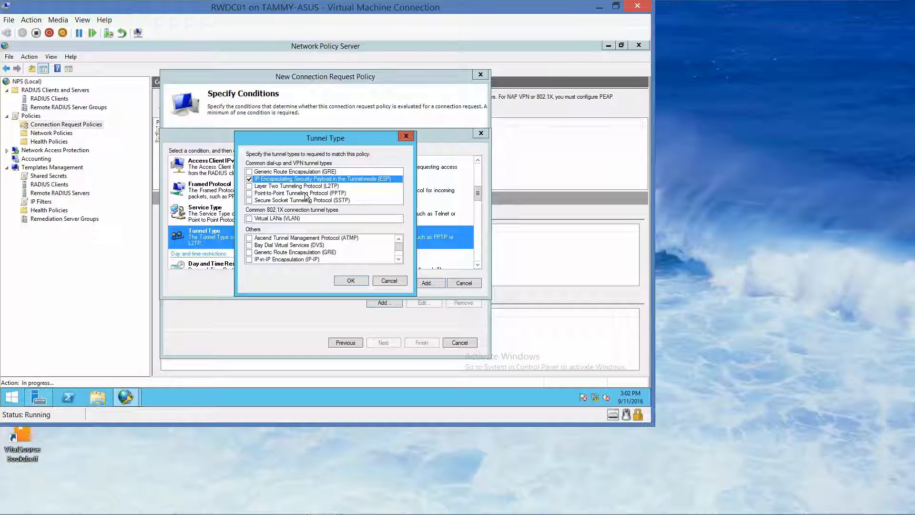
click(249, 186)
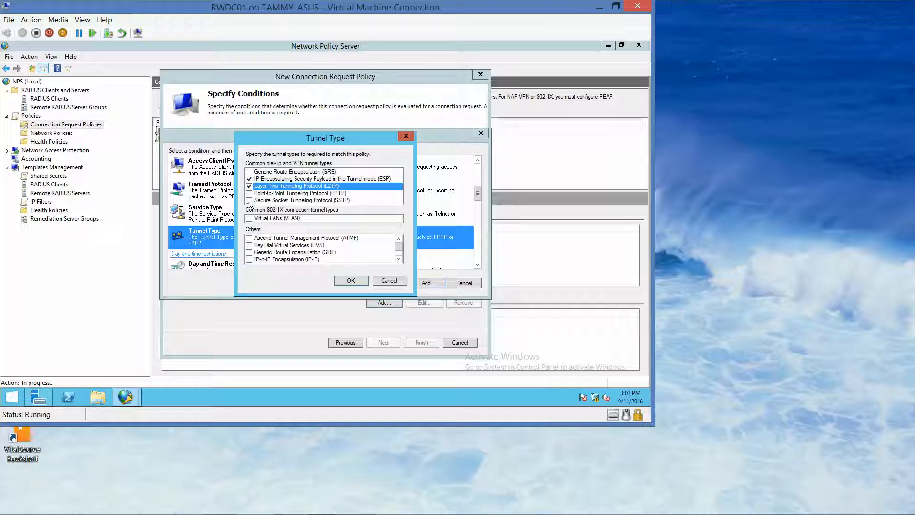
click(249, 200)
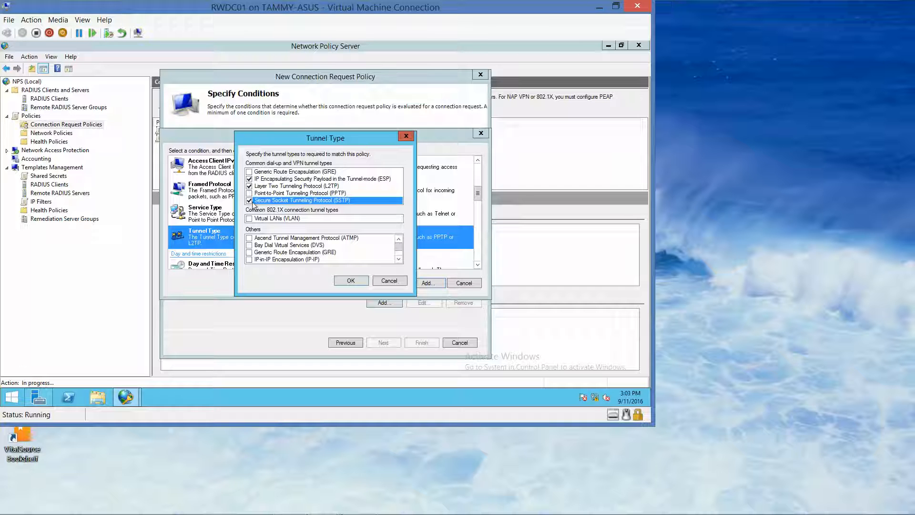
click(347, 278)
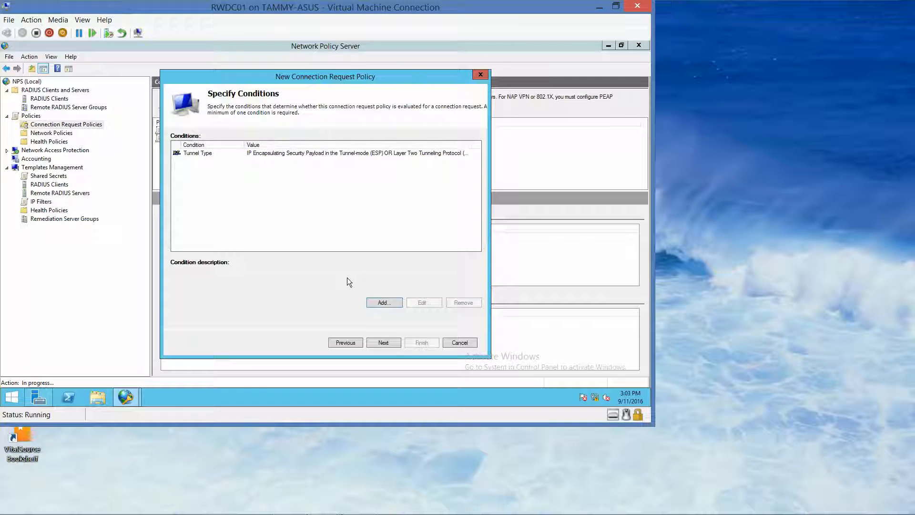
Start adding a Day and Time Restrictions condition to the new connection request policy.
click(383, 305)
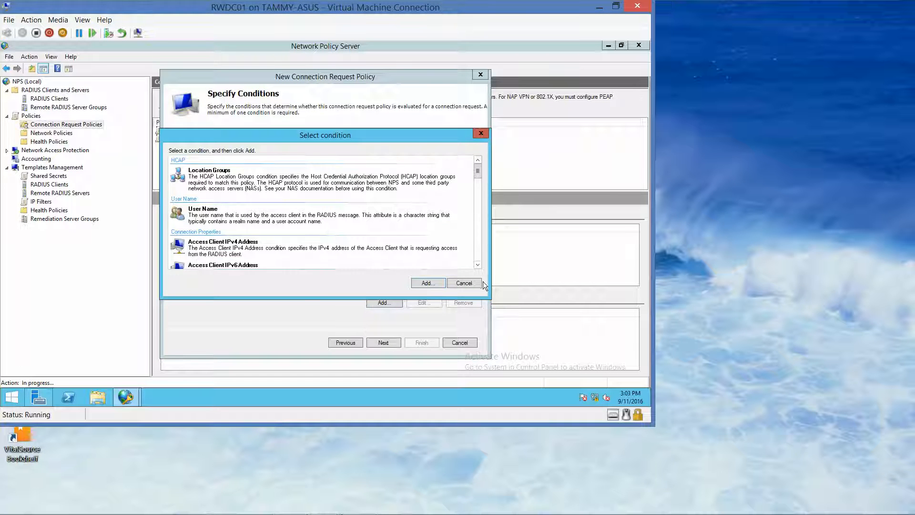
scroll(474, 264, down, 3)
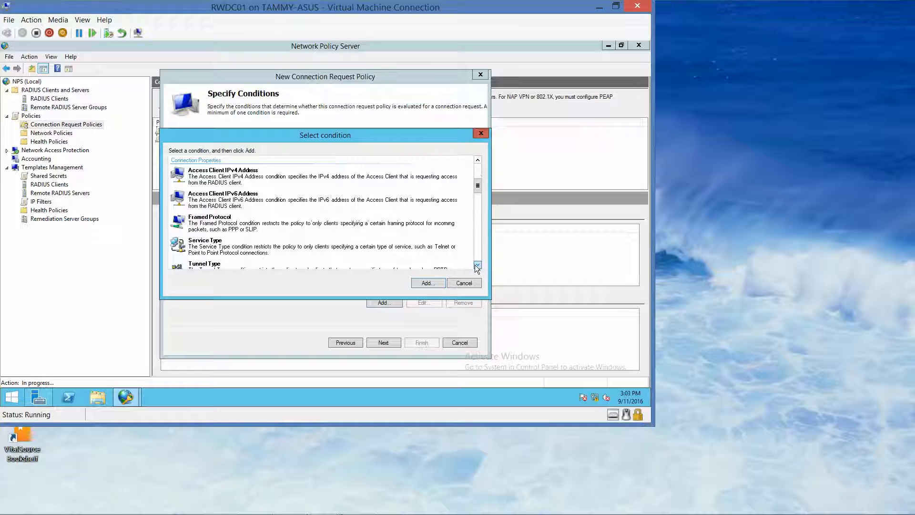
click(475, 265)
click(477, 264)
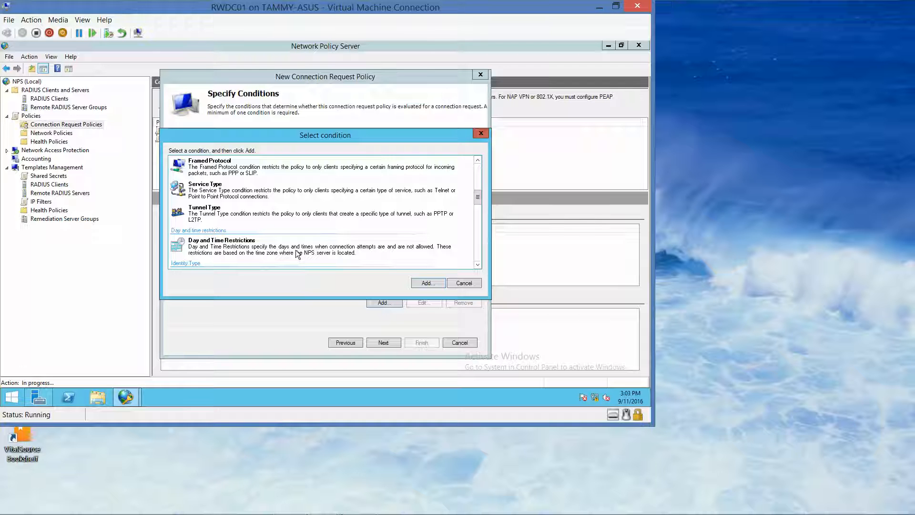
click(355, 253)
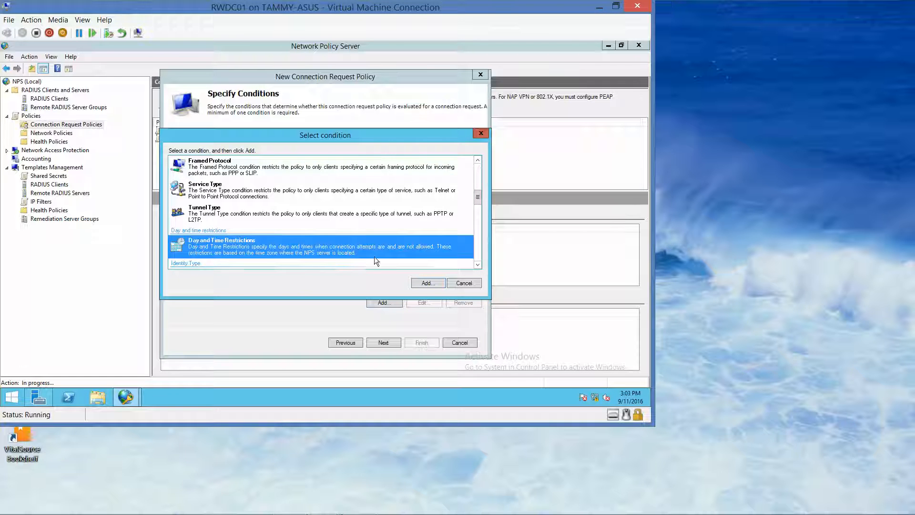
click(427, 282)
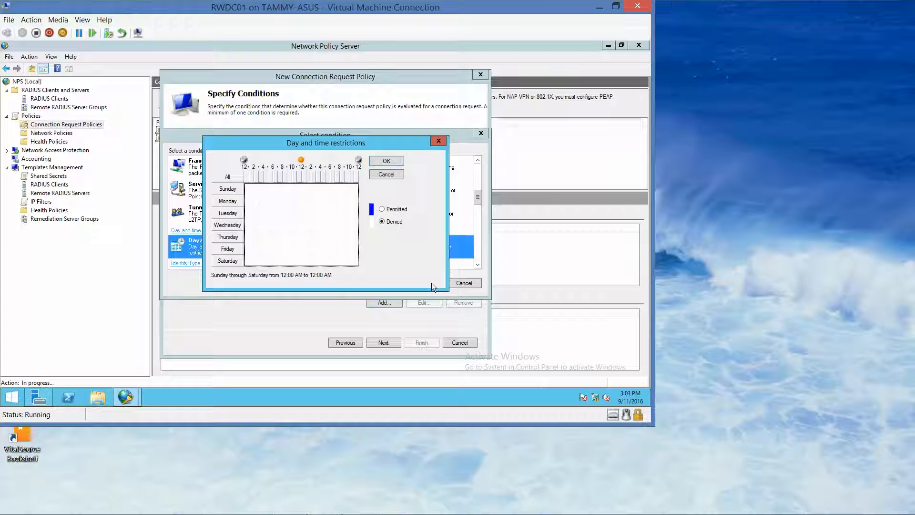
click(229, 201)
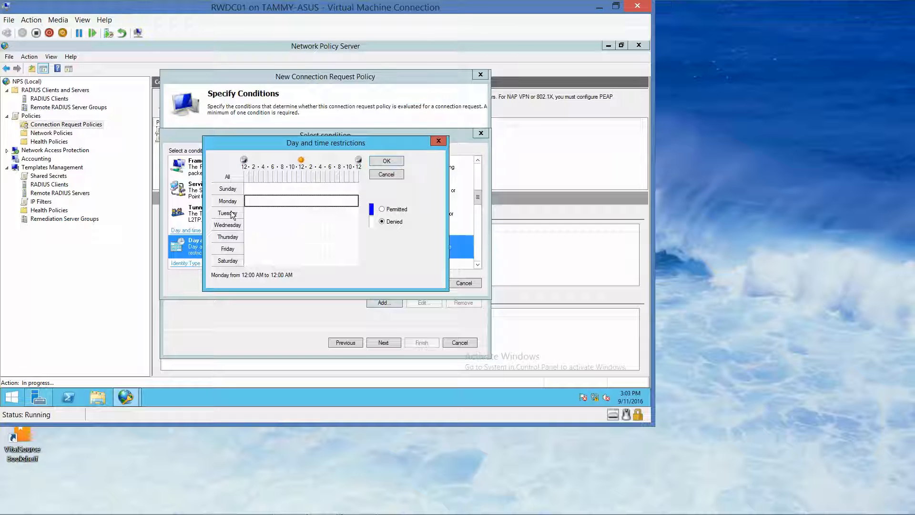
key(shift+Down)
key(shift+Down)
key(shift+Down)
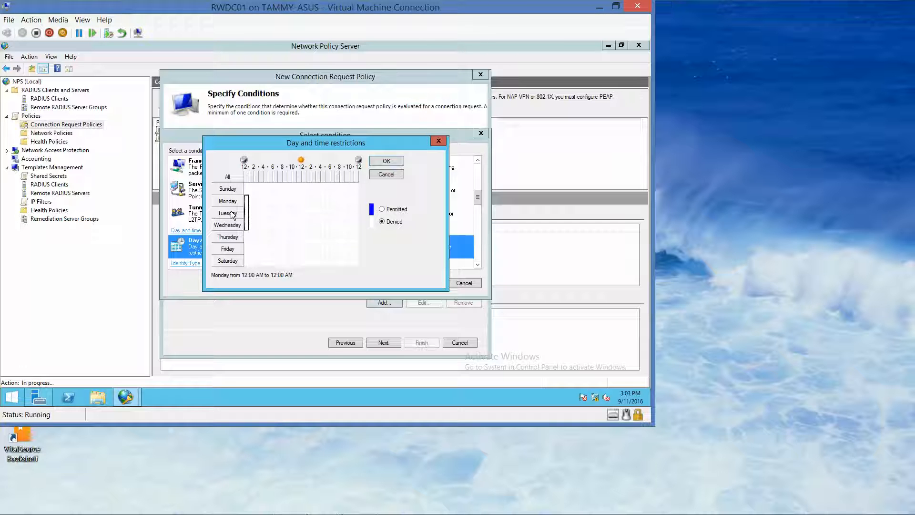
key(shift+Down)
Set the day and time restrictions to Permitted for Monday through Friday from 8:00 AM to 5:00 PM and accept the condition.
click(283, 197)
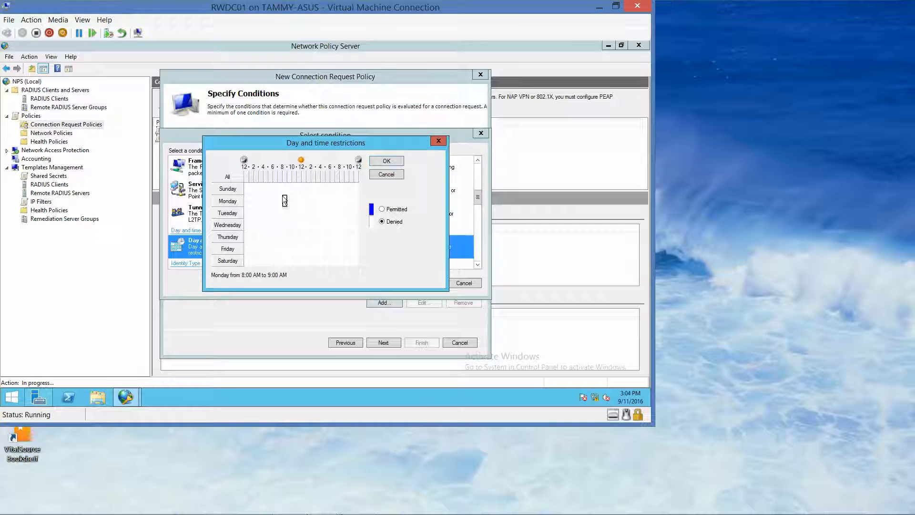
drag(283, 197, 285, 253)
key(shift+Right)
key(shift+Right)
drag(296, 253, 325, 253)
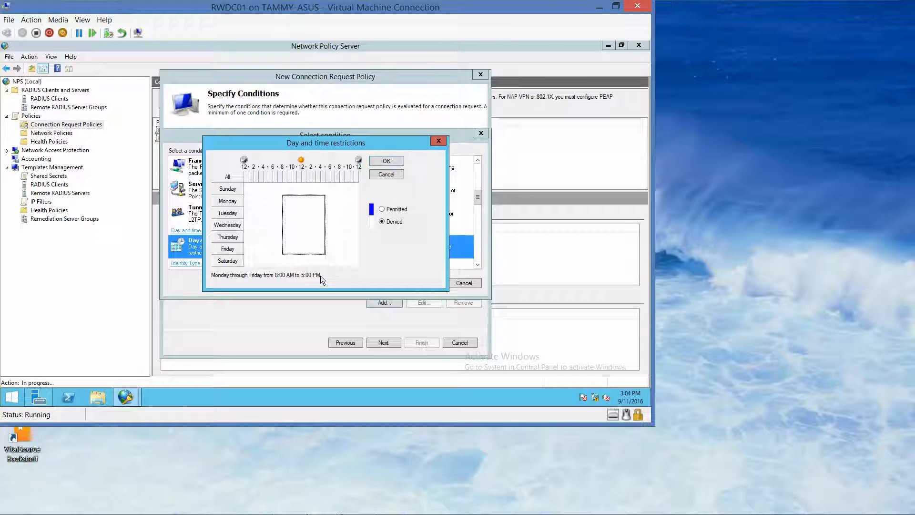
click(382, 210)
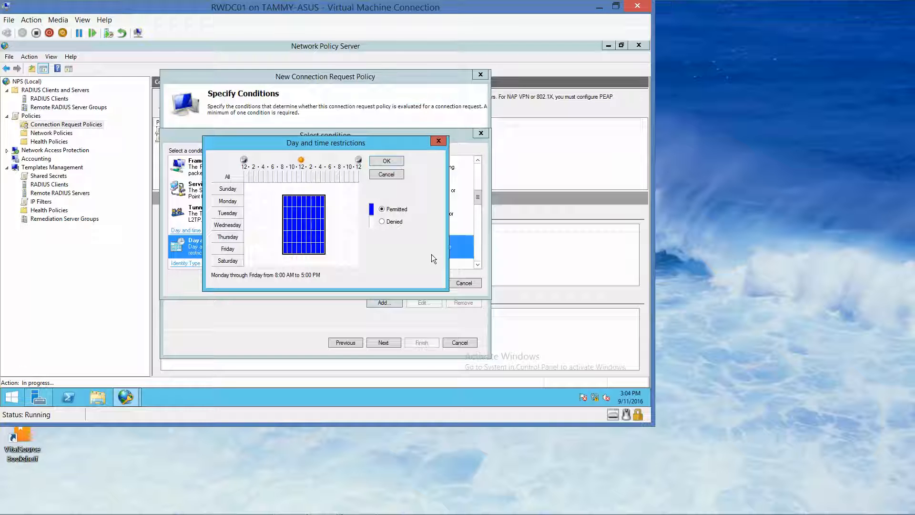
click(390, 160)
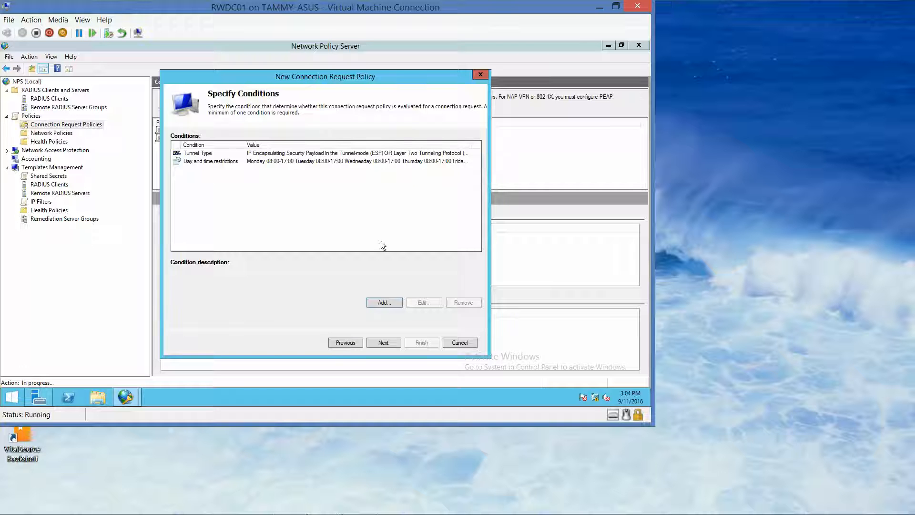
Complete the connection request policy with the default forwarding, authentication methods and attribute settings.
click(384, 342)
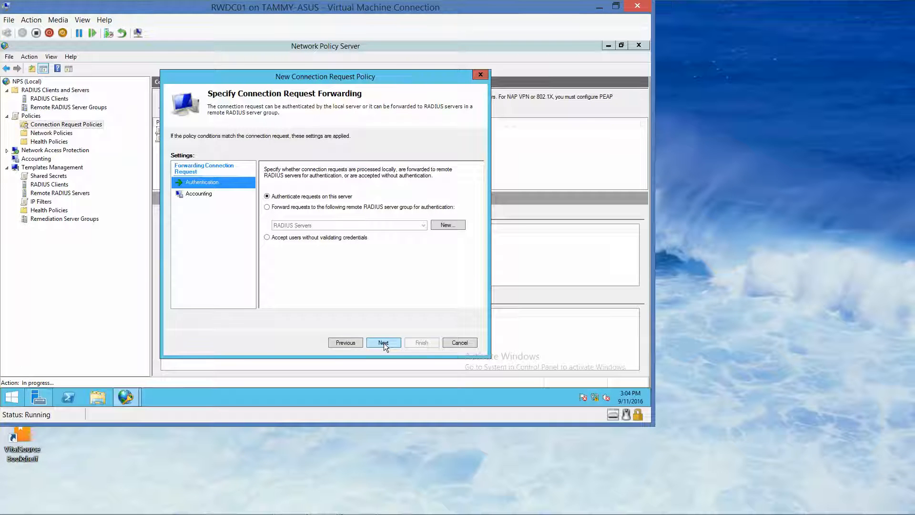
click(384, 342)
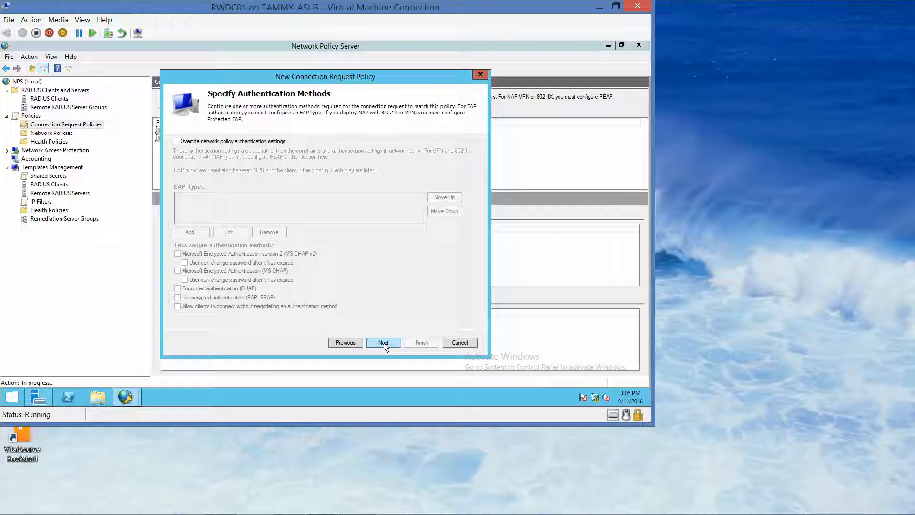
click(384, 342)
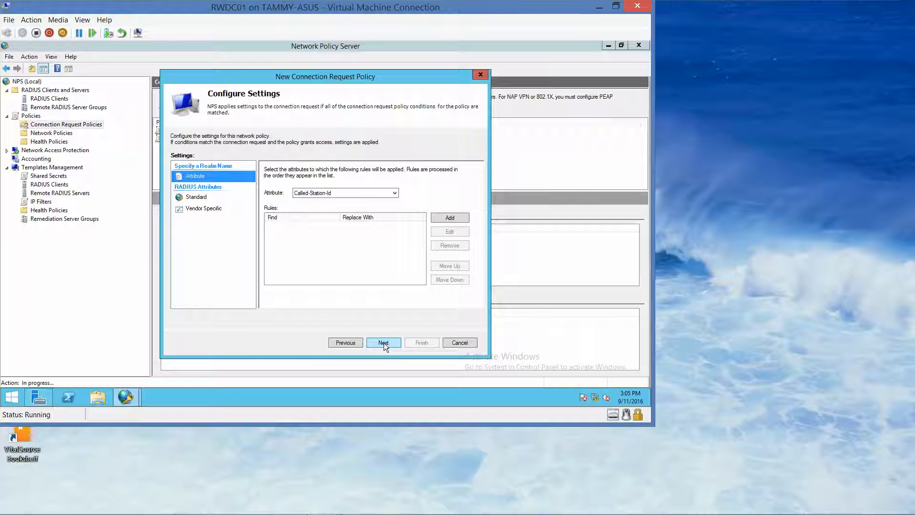
click(384, 342)
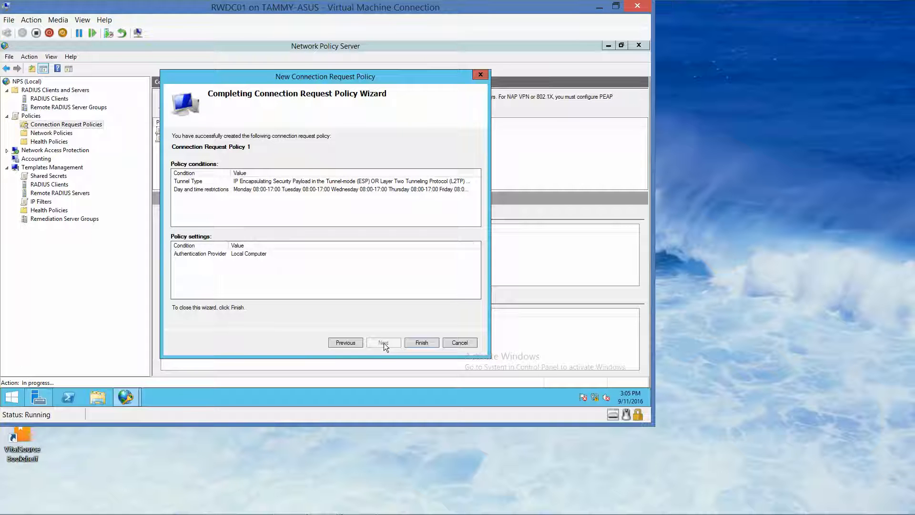
click(415, 342)
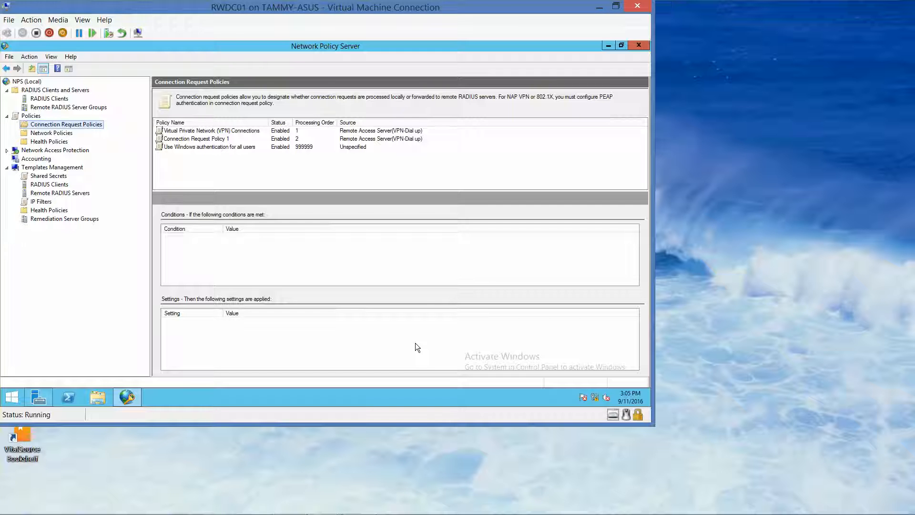
Switch to the lab document in Word, review Exercise 13.2 and its questions, and return to Network Policy Server.
mouse_move(201, 506)
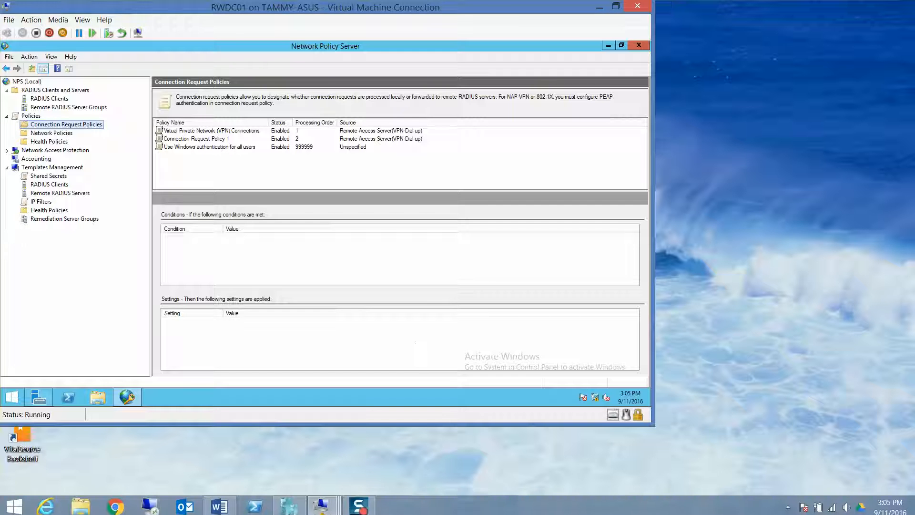
click(220, 503)
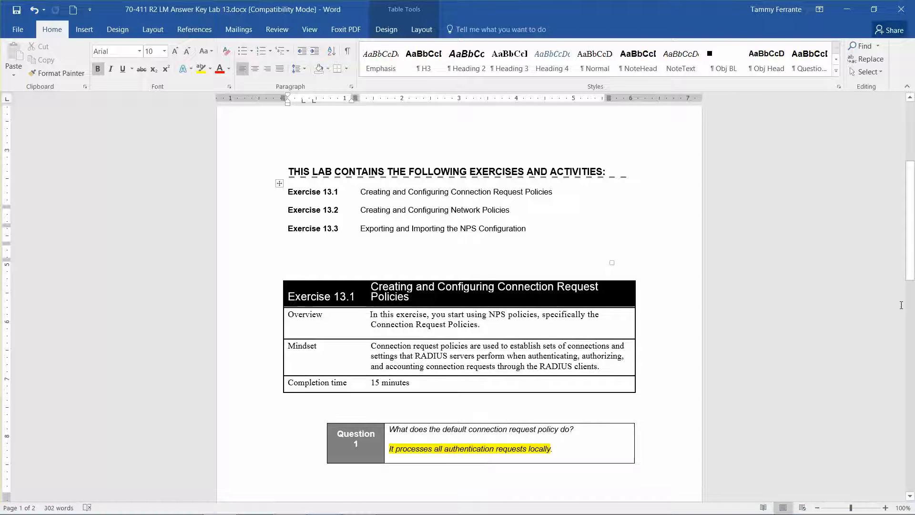
key(Down)
key(Down)
key(Down)
key(Down)
key(Down)
key(Down)
key(Down)
key(Down)
key(Down)
key(Down)
key(Down)
key(Down)
key(Down)
key(Down)
key(Down)
key(Down)
key(Down)
key(Down)
key(Down)
key(Down)
key(Down)
key(Down)
key(Down)
key(Down)
key(Down)
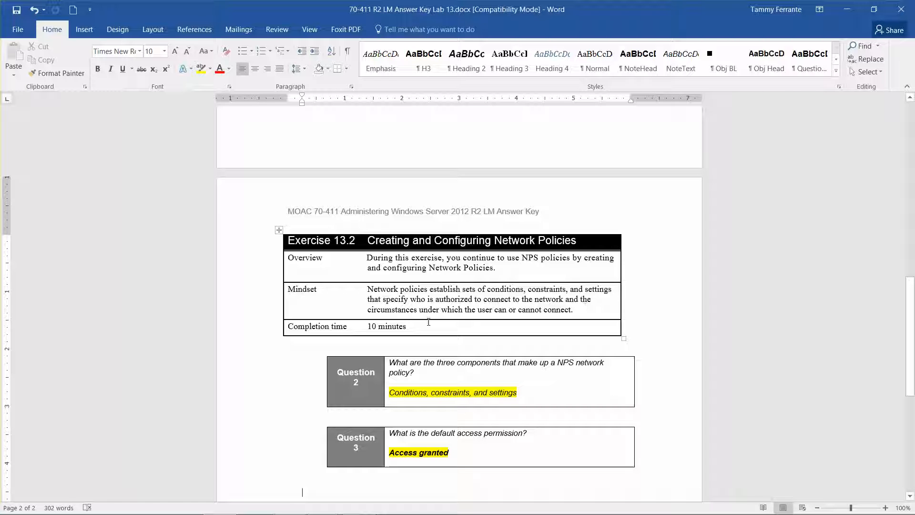
mouse_move(318, 512)
click(849, 8)
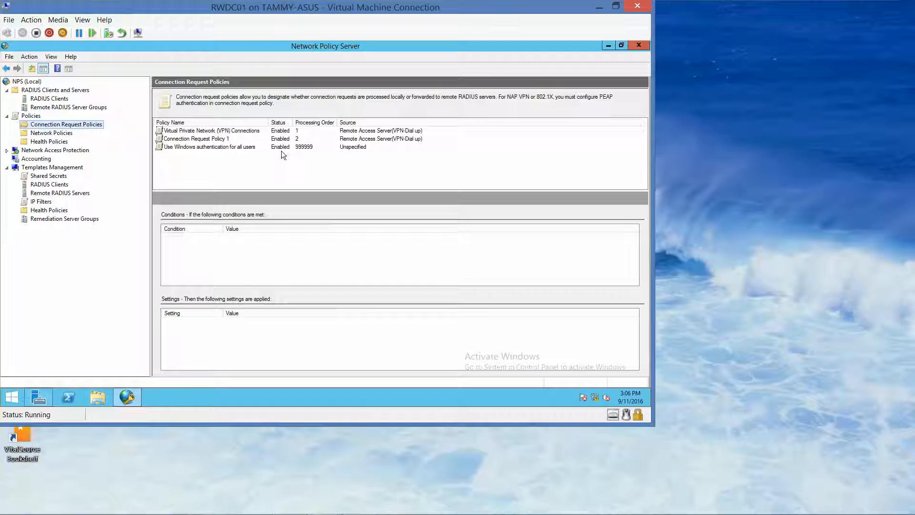
Start a new network policy named "Network Policy 1" with Remote Access Server(VPN-Dial up) as the network access server type.
click(39, 133)
right_click(40, 134)
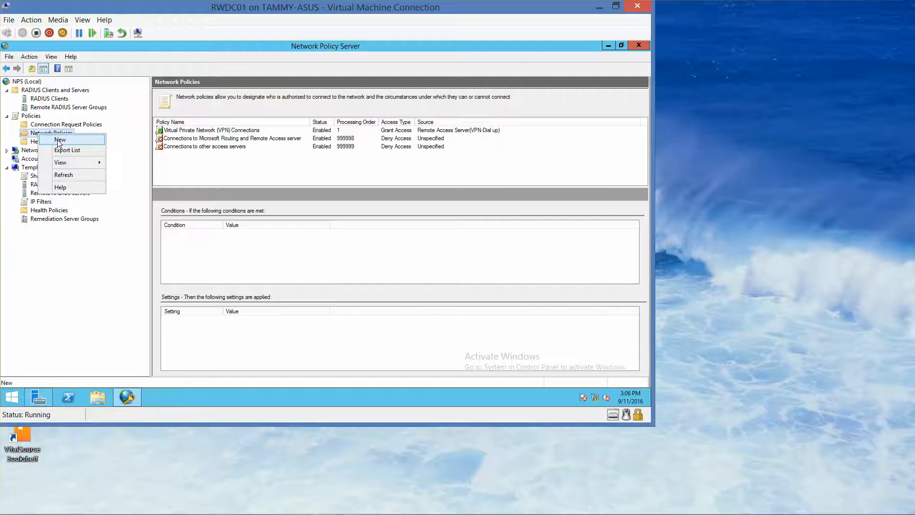
click(59, 140)
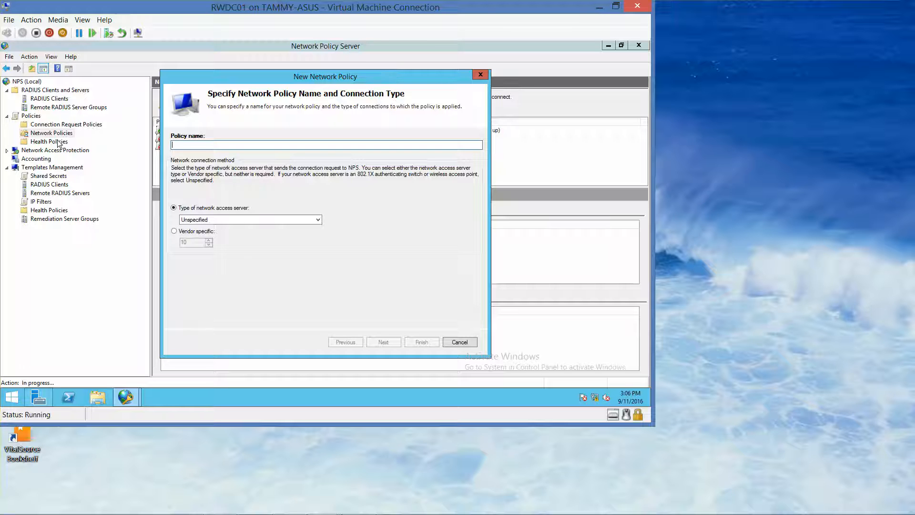
text(Net)
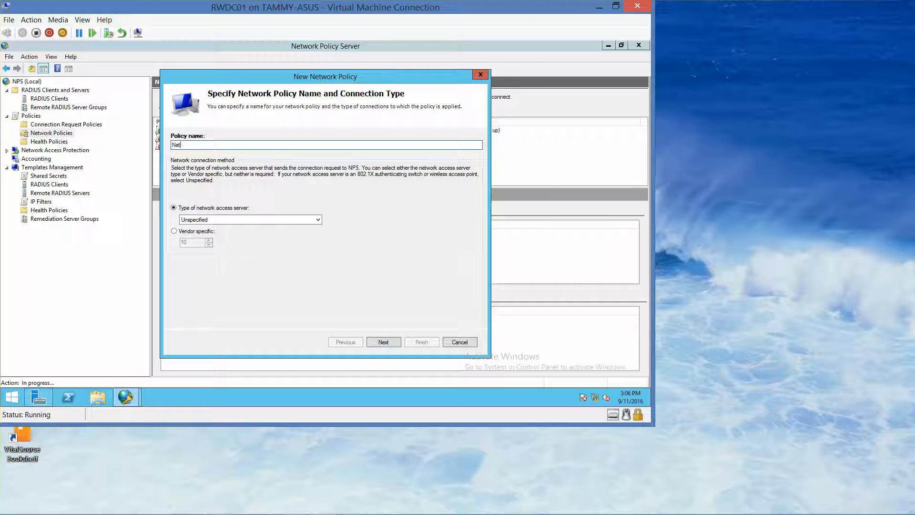
text(work Policy 1)
click(238, 217)
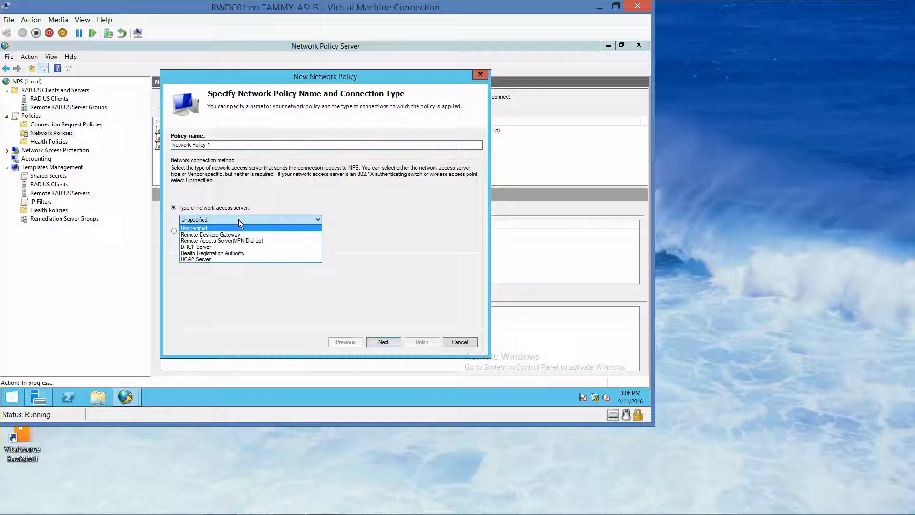
click(244, 241)
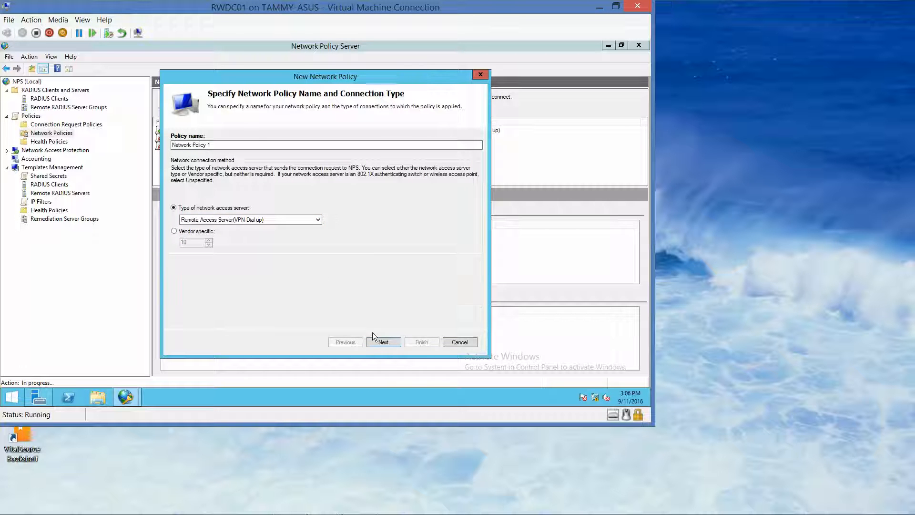
click(381, 341)
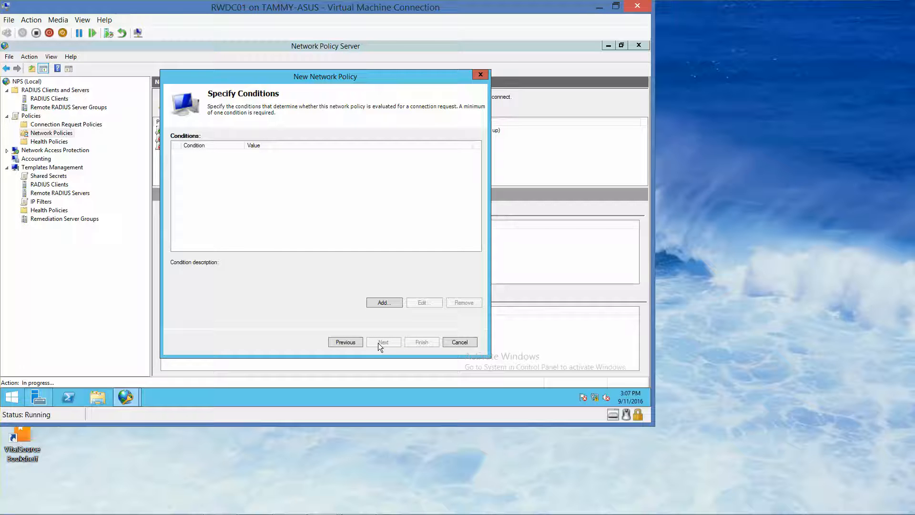
Add a Windows Groups condition requiring membership in the contoso.com Domain Guests group to the network policy.
click(384, 303)
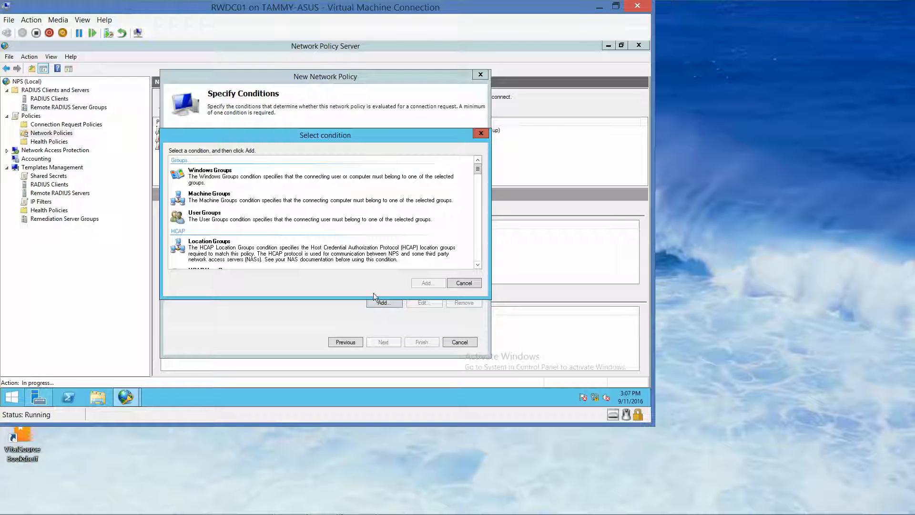
click(263, 178)
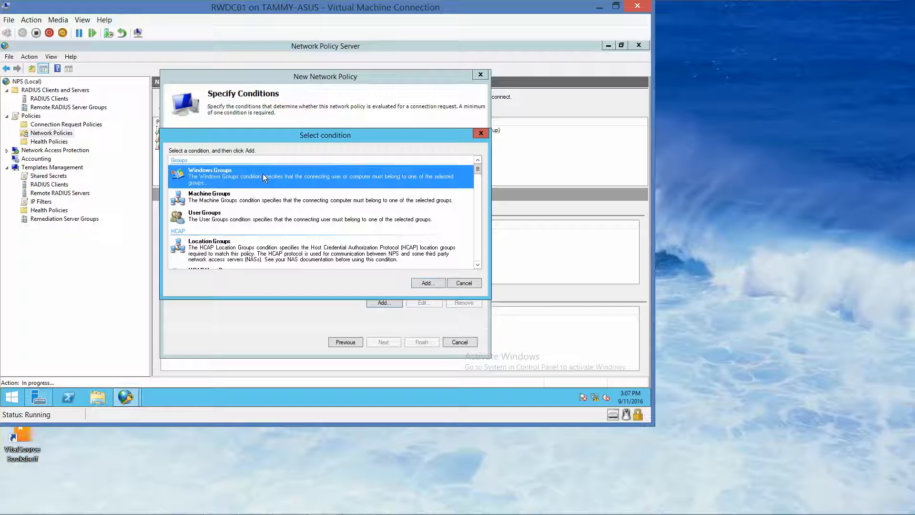
mouse_move(377, 510)
click(424, 282)
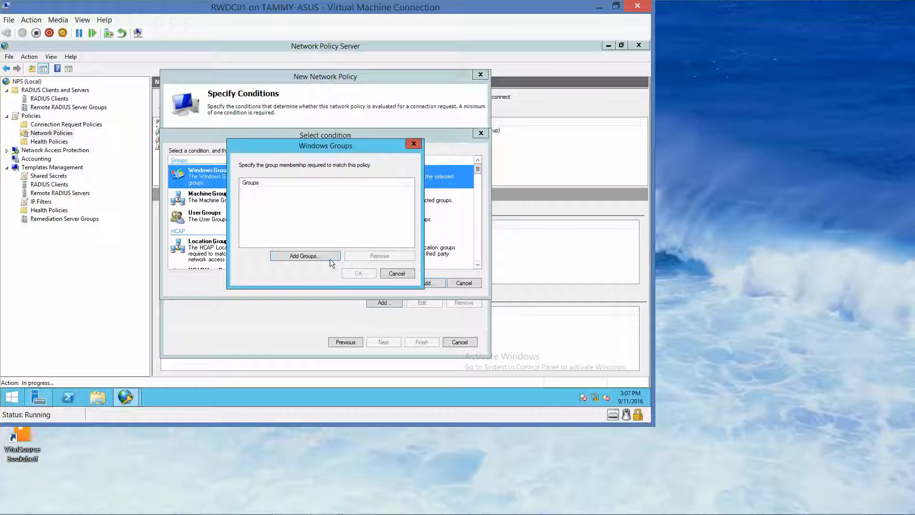
click(313, 259)
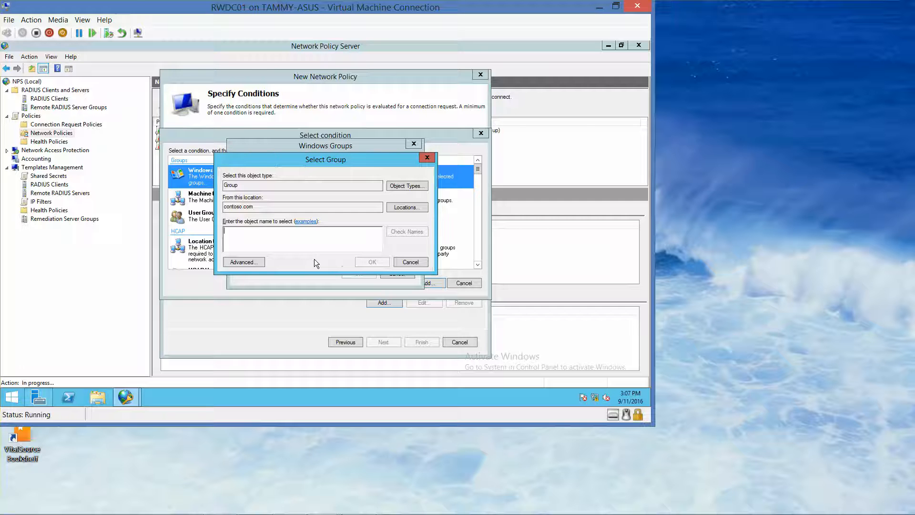
text(domain gu)
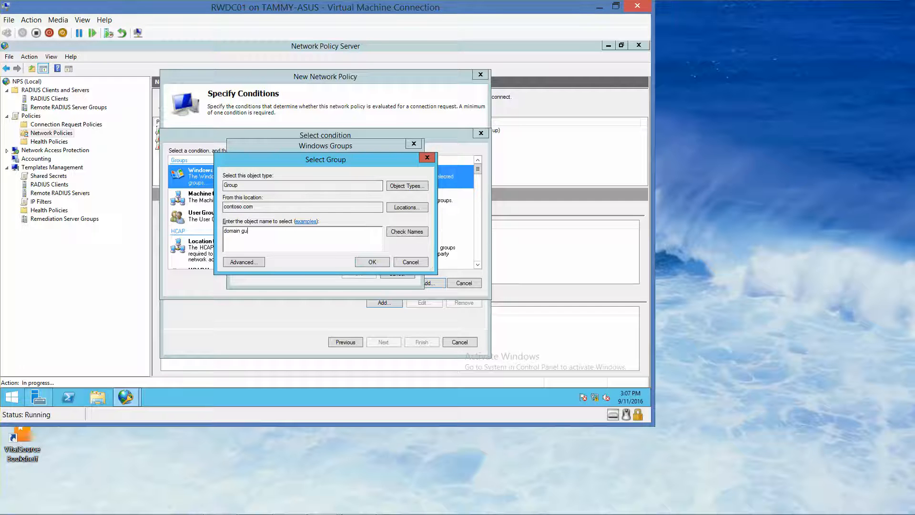
text(ests)
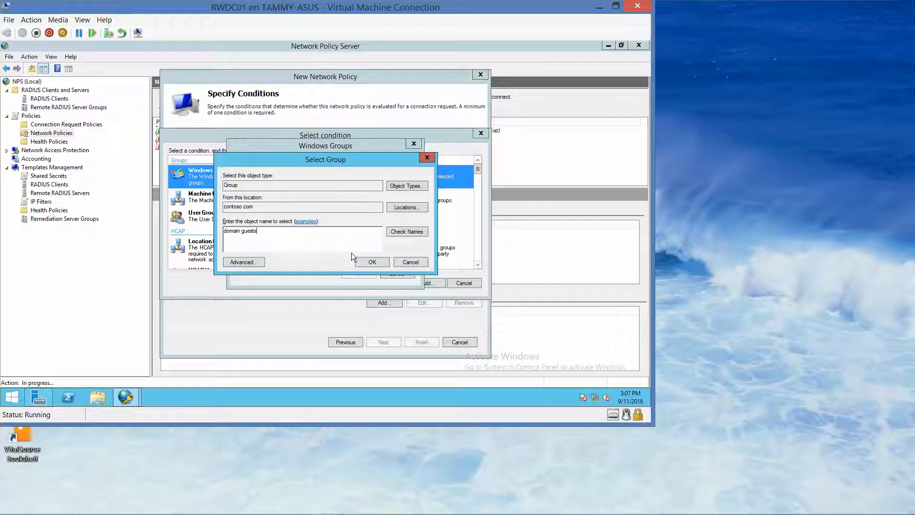
click(401, 230)
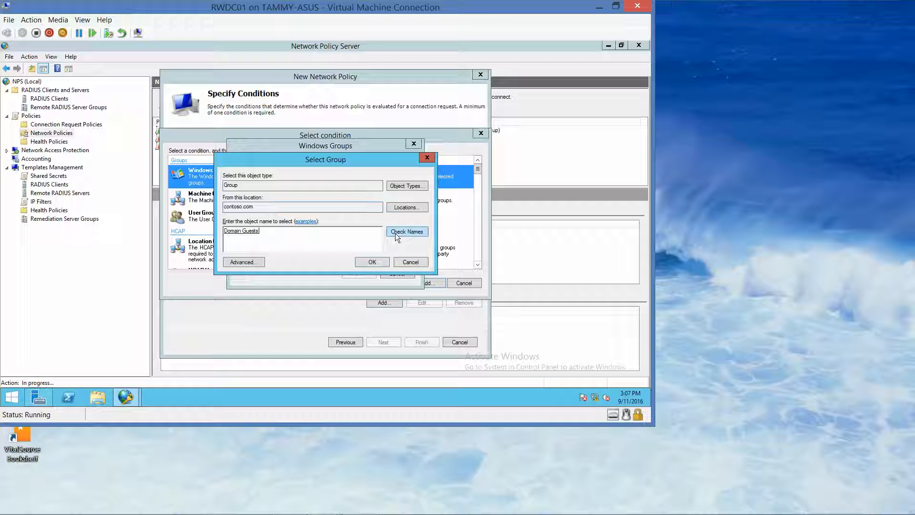
click(372, 262)
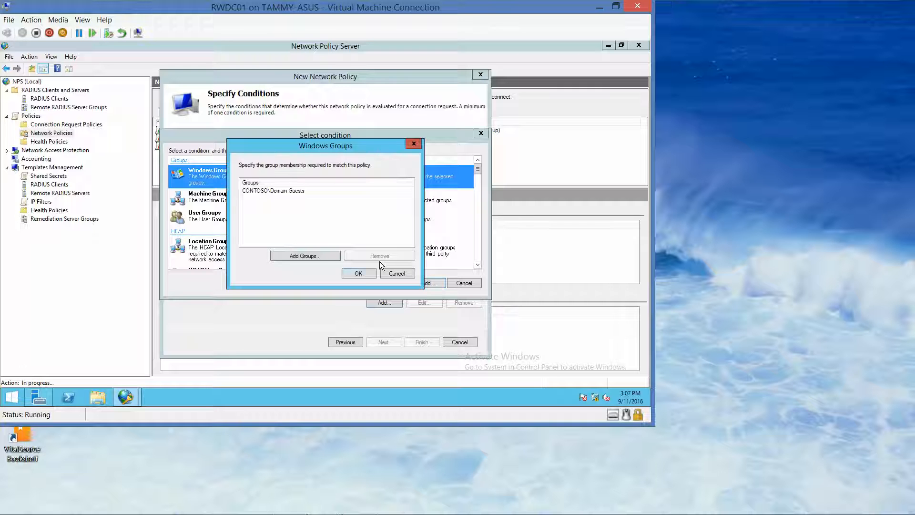
click(364, 275)
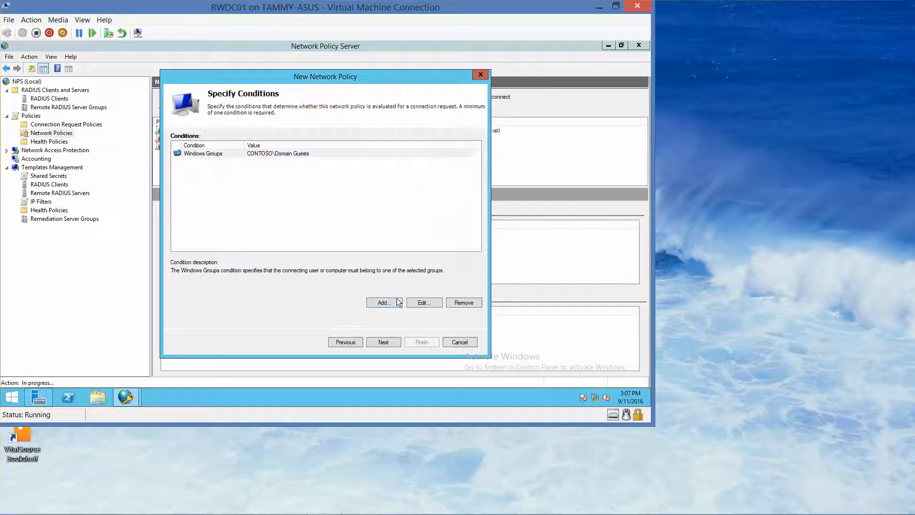
Keep the access permission as Access granted and accept the default authentication methods for the new network policy.
click(384, 342)
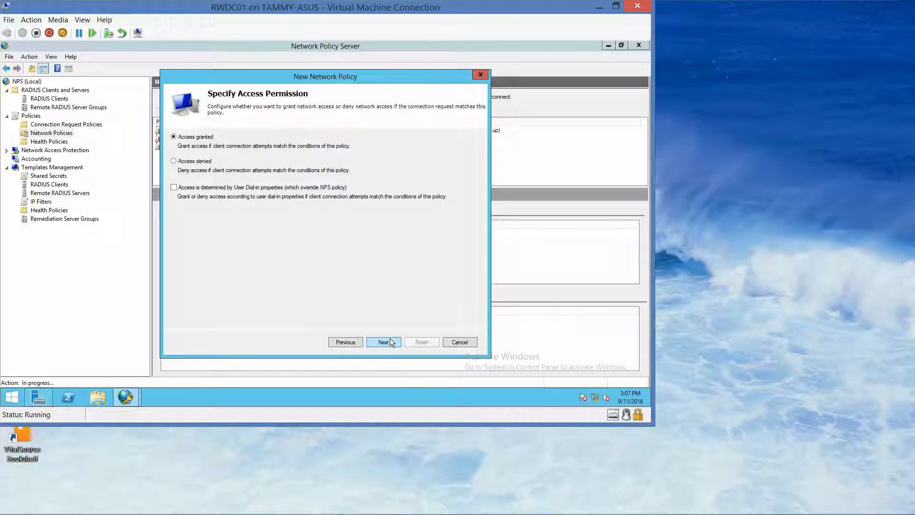
click(383, 342)
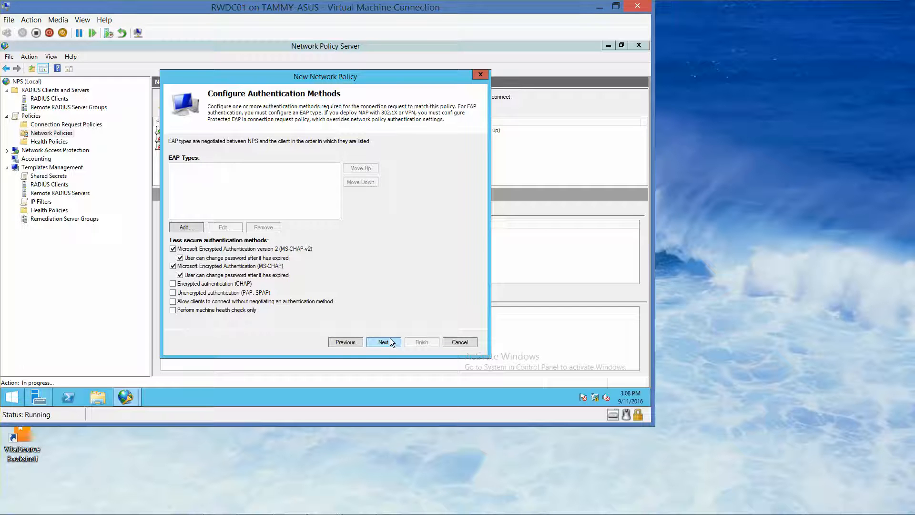
click(389, 341)
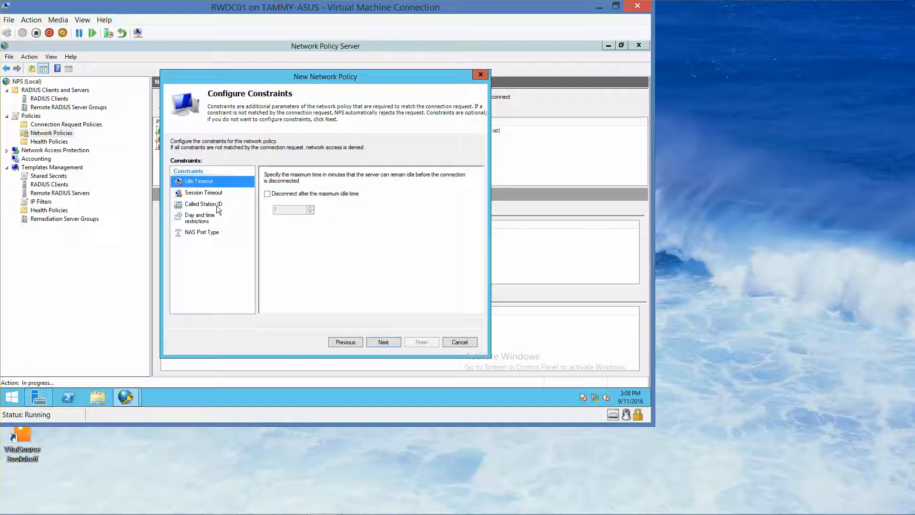
Enable disconnecting after the maximum idle time, adjust its minutes, and finish the network policy with the default settings.
click(268, 194)
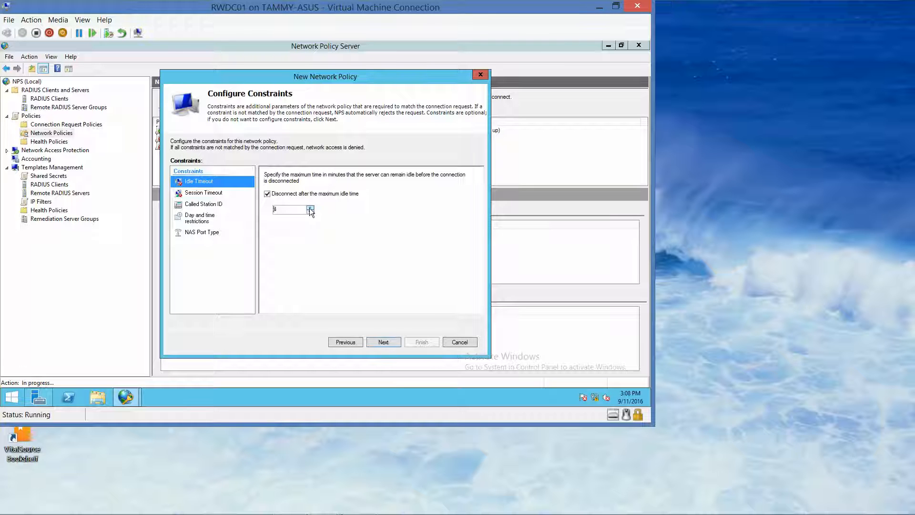
click(310, 209)
click(310, 208)
click(386, 343)
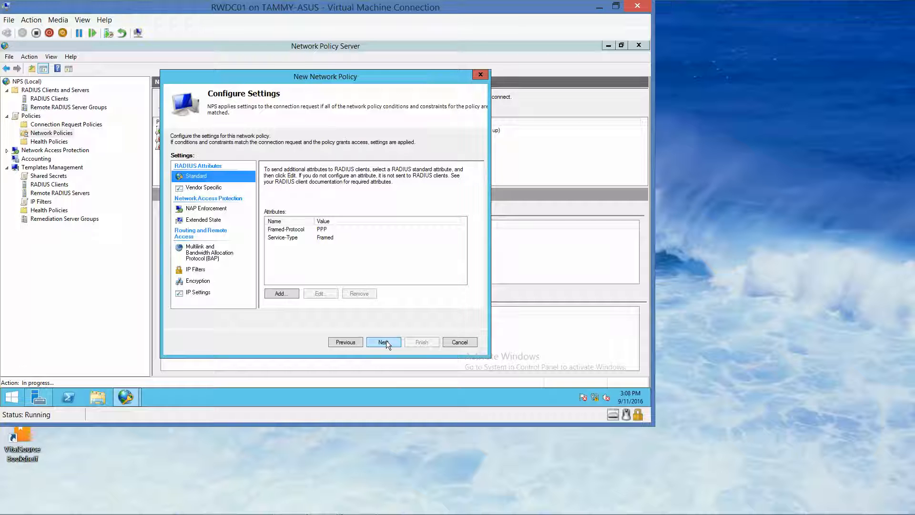
click(386, 340)
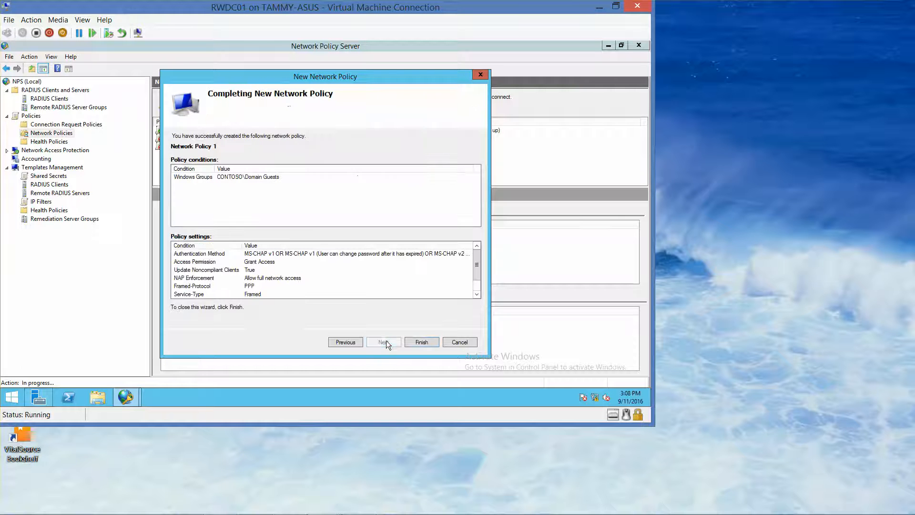
click(421, 342)
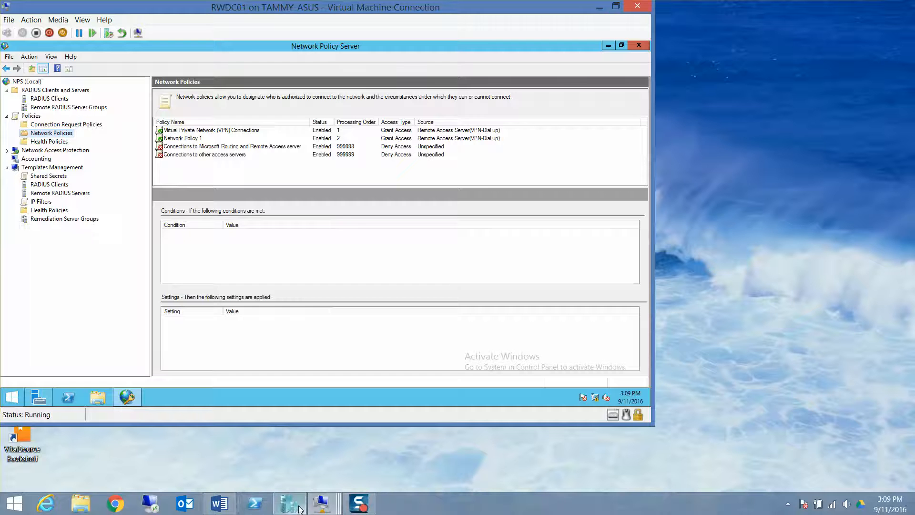
Switch to the lab document in Word, review Exercise 13.3 on exporting and importing the NPS configuration, and return to the virtual machine.
click(218, 504)
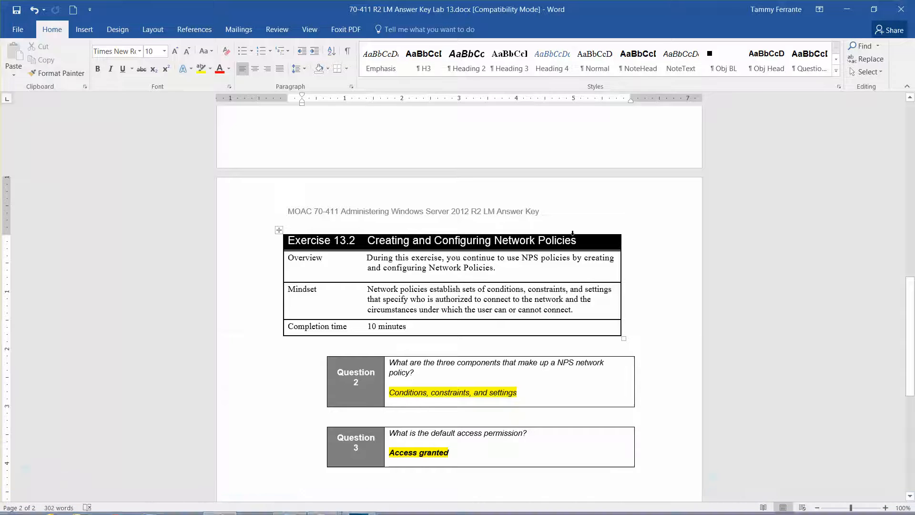
key(Down)
key(Down)
key(Down)
key(Down)
key(Down)
key(Down)
key(Down)
key(Down)
key(Down)
key(Down)
key(Down)
key(Down)
key(Down)
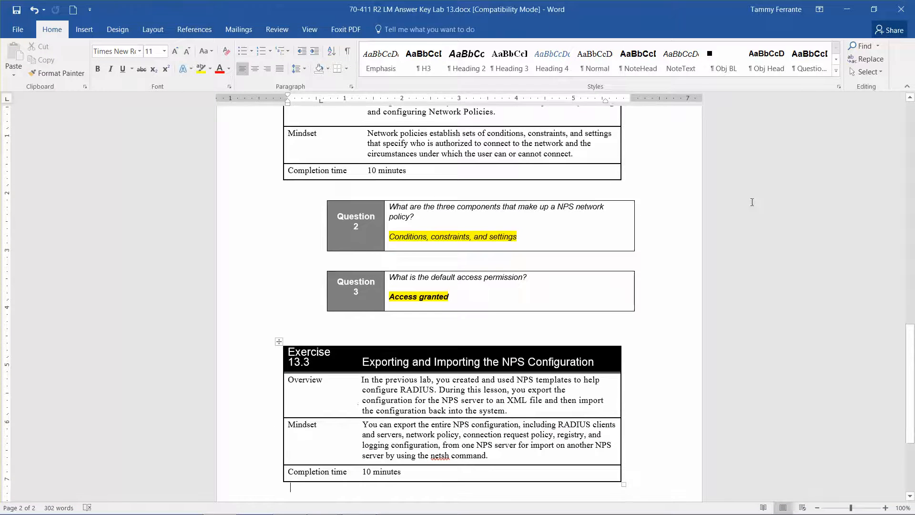
key(Down)
key(Down)
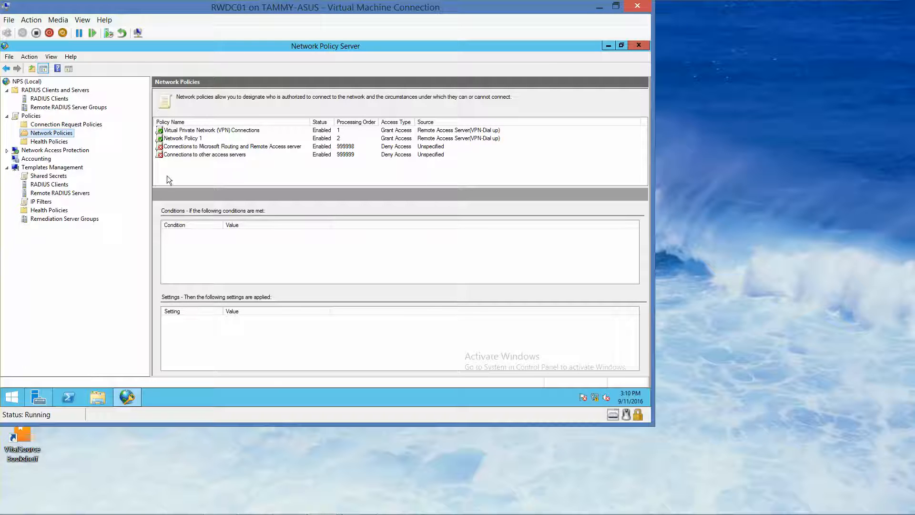
Open an administrator command prompt in the virtual machine and enter the netsh nps context.
right_click(12, 397)
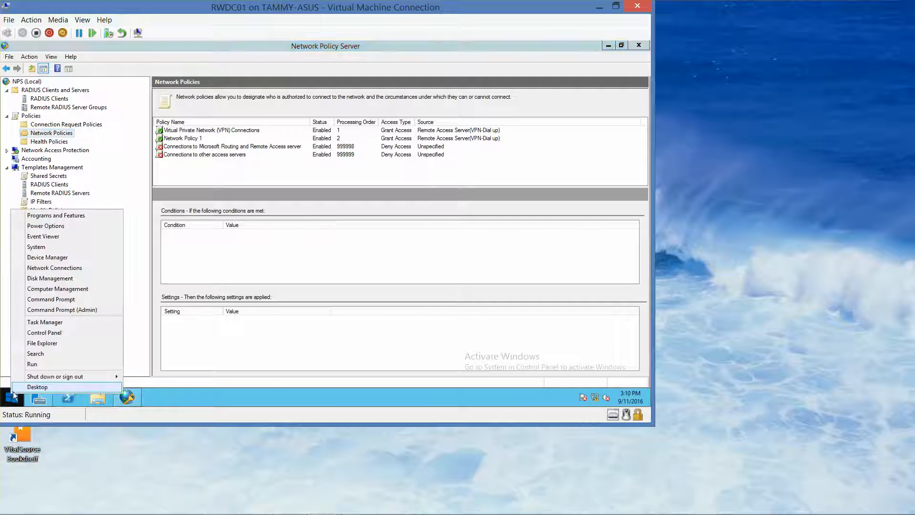
click(47, 309)
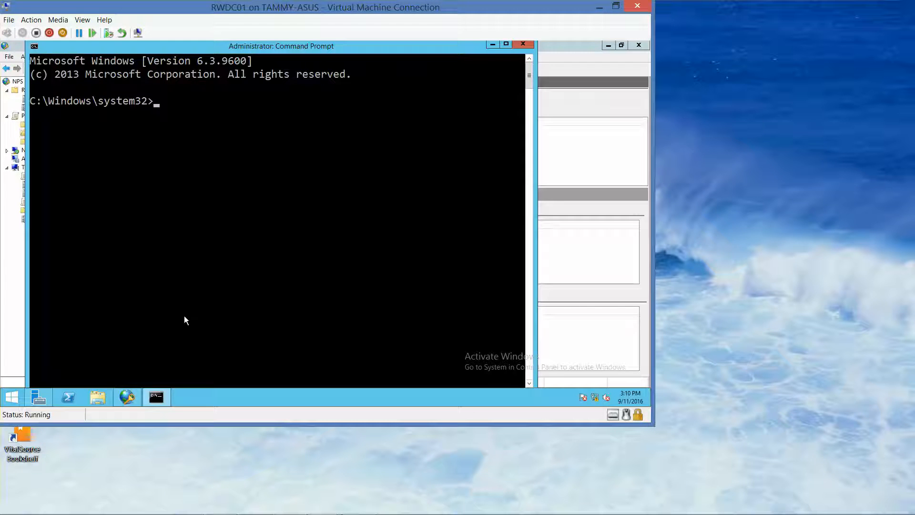
text(tsh)
key(Return)
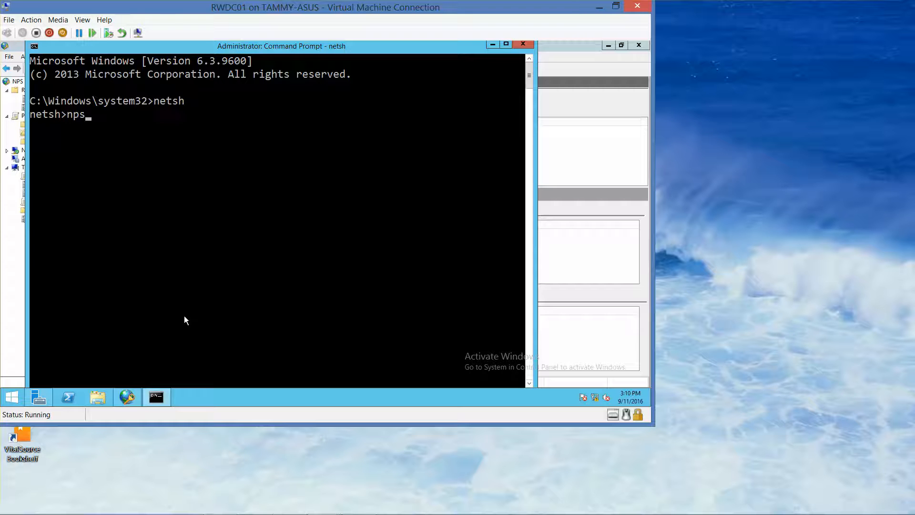
key(Return)
Export the NPS configuration by running export filename="c:\Bak.xml" exportPSK=YES.
text(export file)
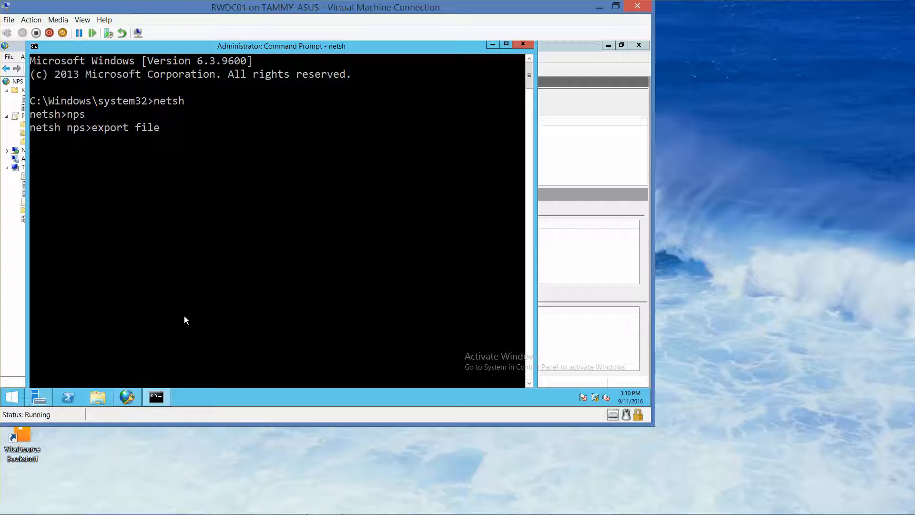
text(name="c:\Bak.xml)
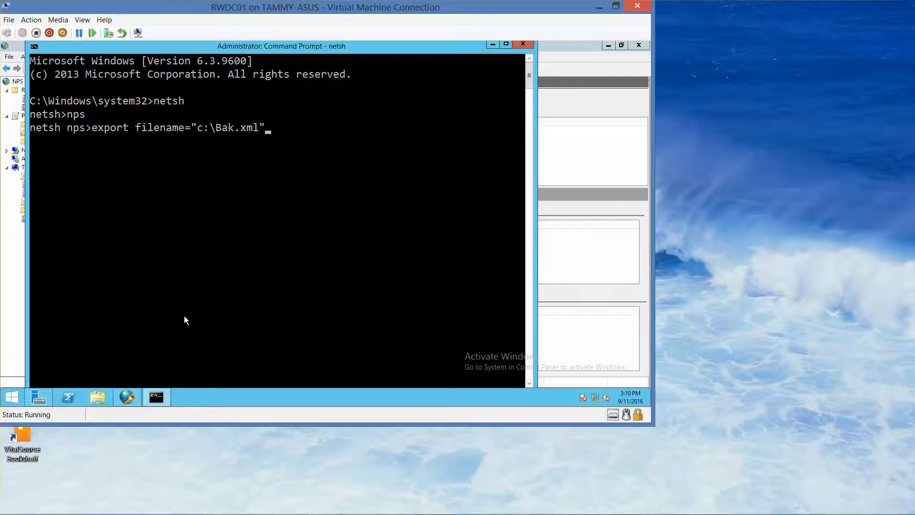
text(" exportPSK=YES)
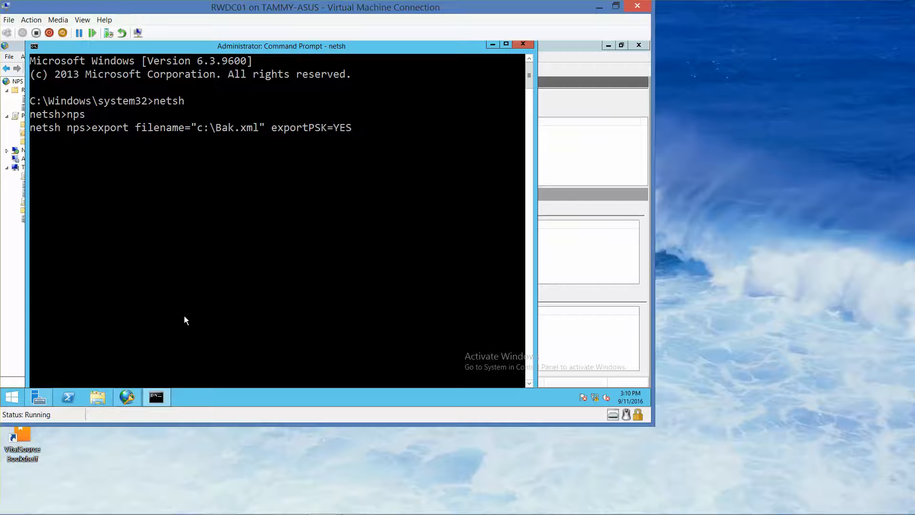
text( and)
key(BackSpace)
key(BackSpace)
key(BackSpace)
key(Return)
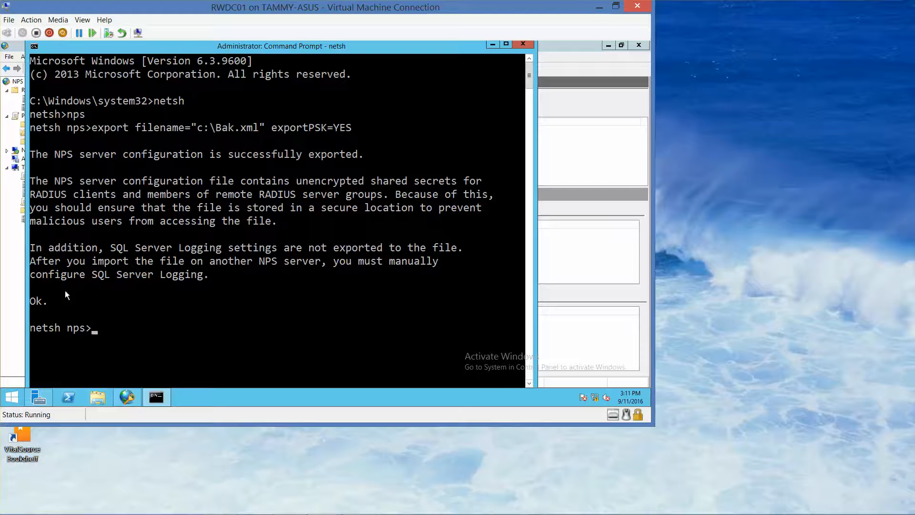
Switch to the lab document in Word to review Question 4 about the export warning, and return to the command prompt.
mouse_move(157, 397)
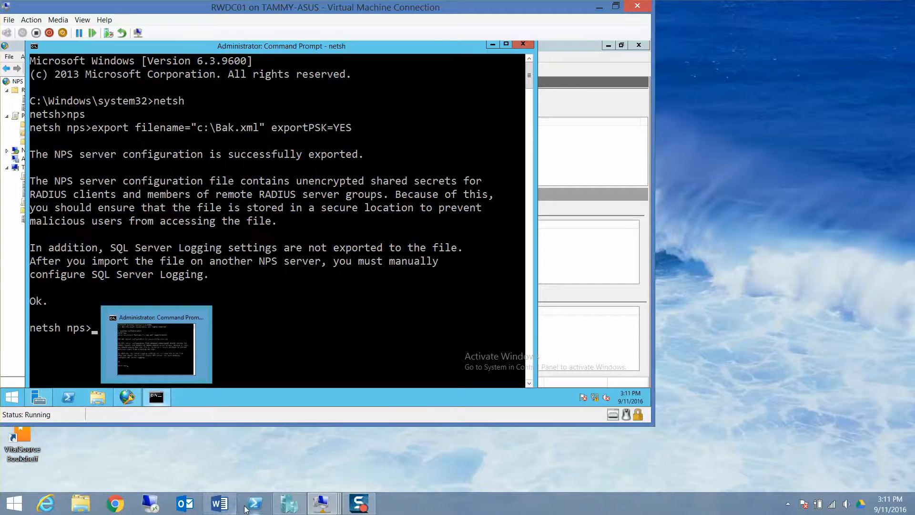
click(220, 503)
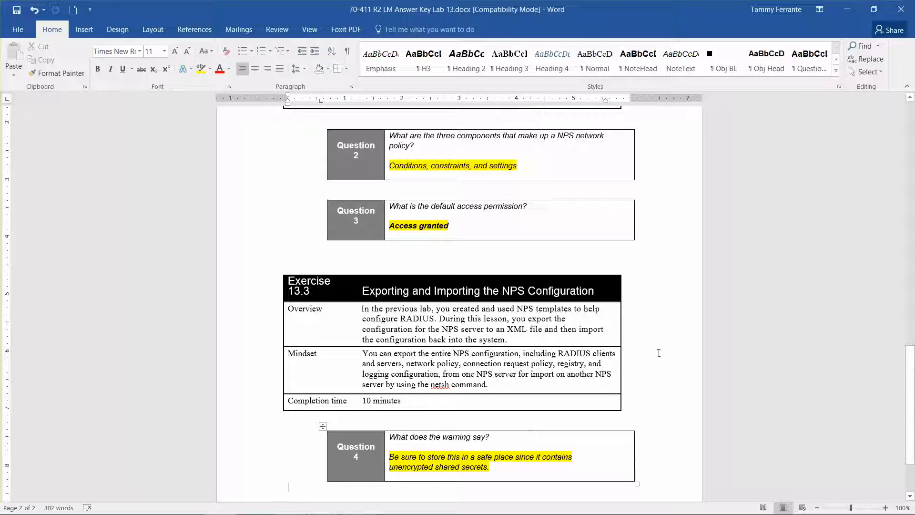
click(846, 13)
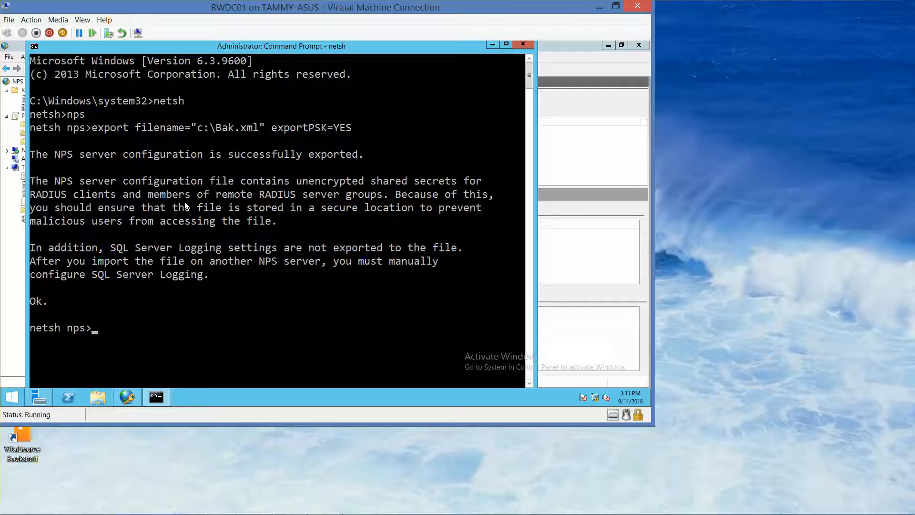
Exit netsh and import the NPS configuration by running netsh nps import filename="c:\Bak.xml".
text(exit)
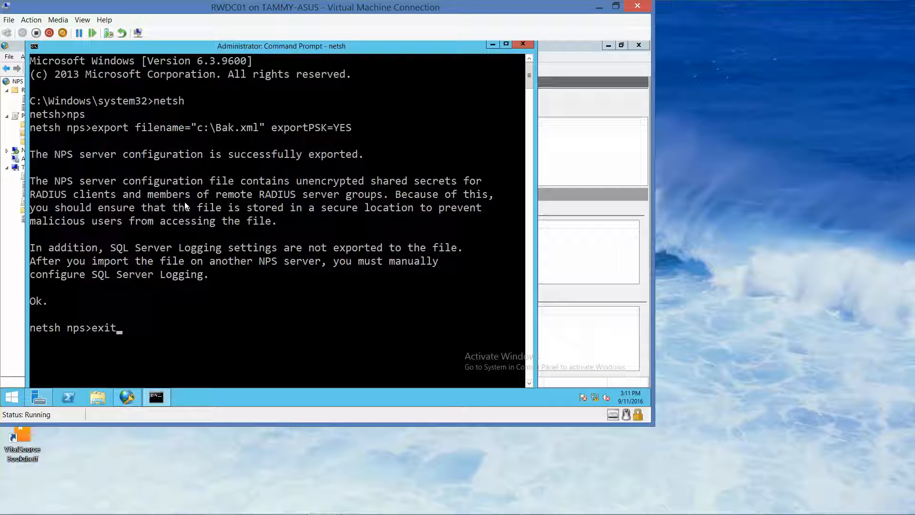
key(Return)
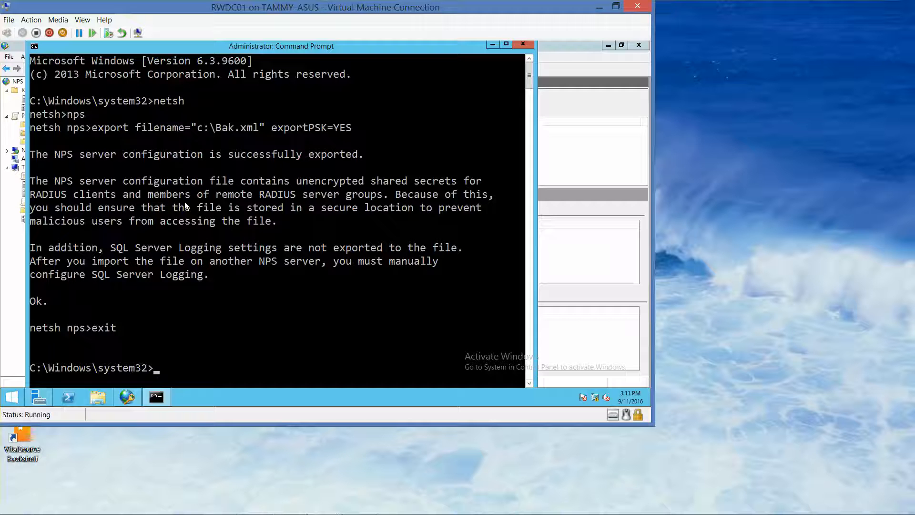
text(etsh nps impor)
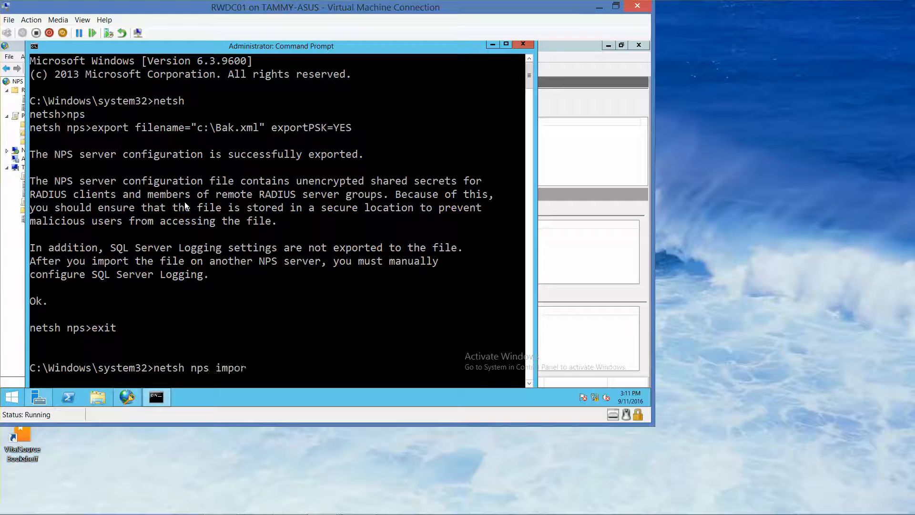
text(t filename=")
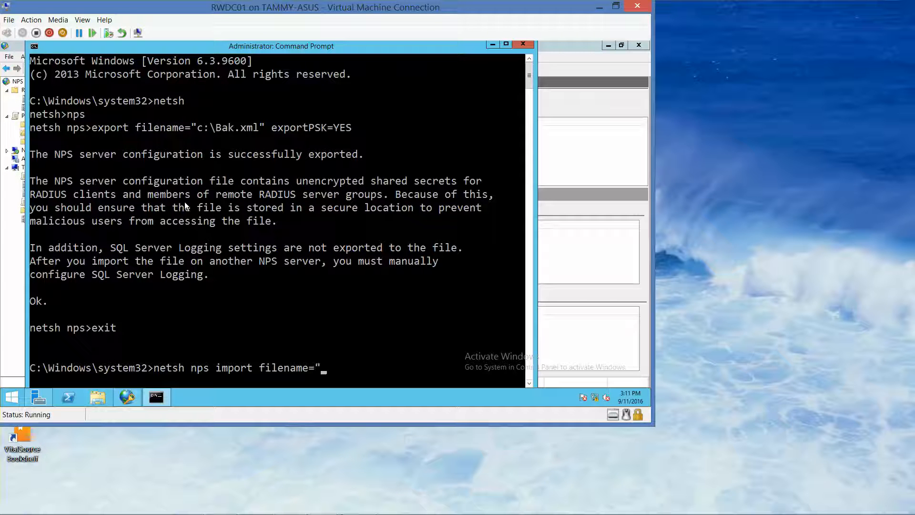
text(c:\Bak.xml")
key(Return)
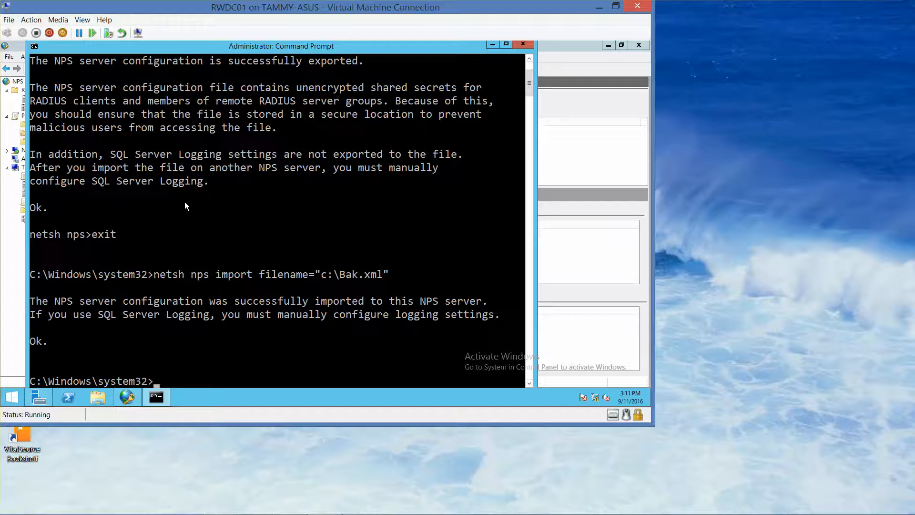
Close the command prompt and the Network Policy Server console.
click(523, 44)
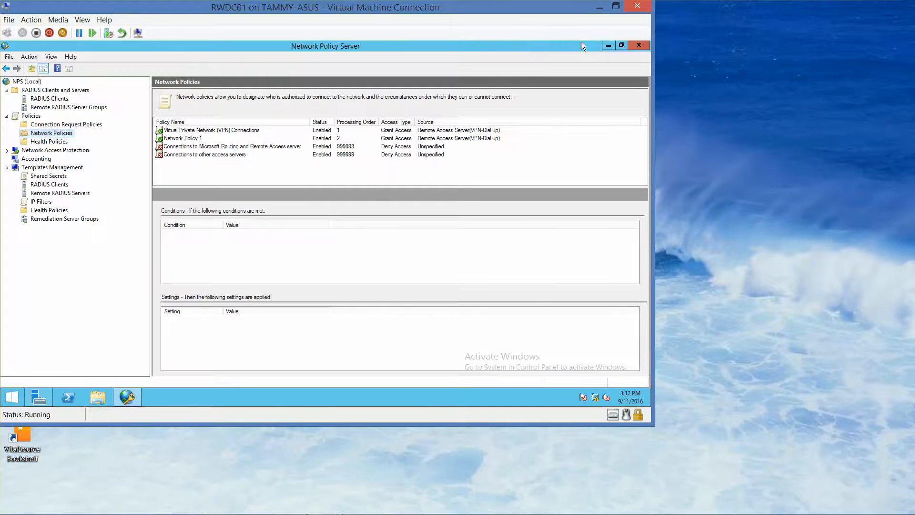
click(639, 45)
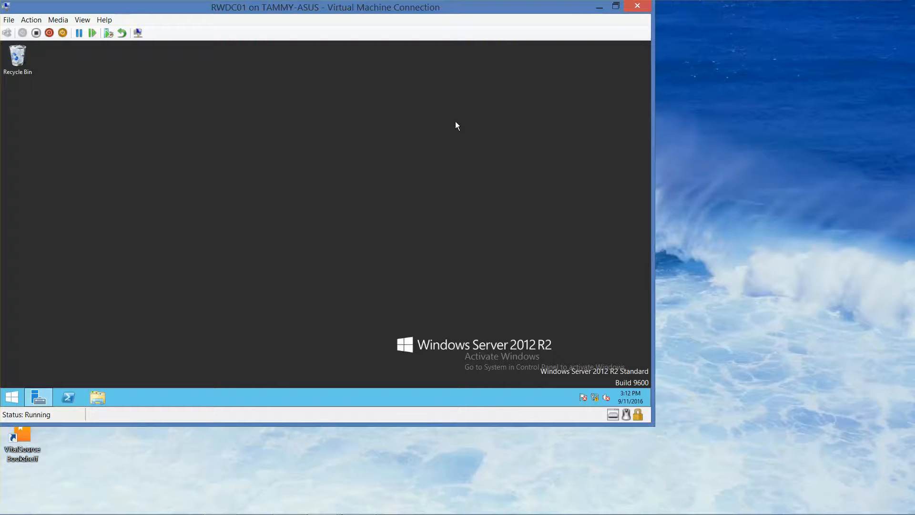